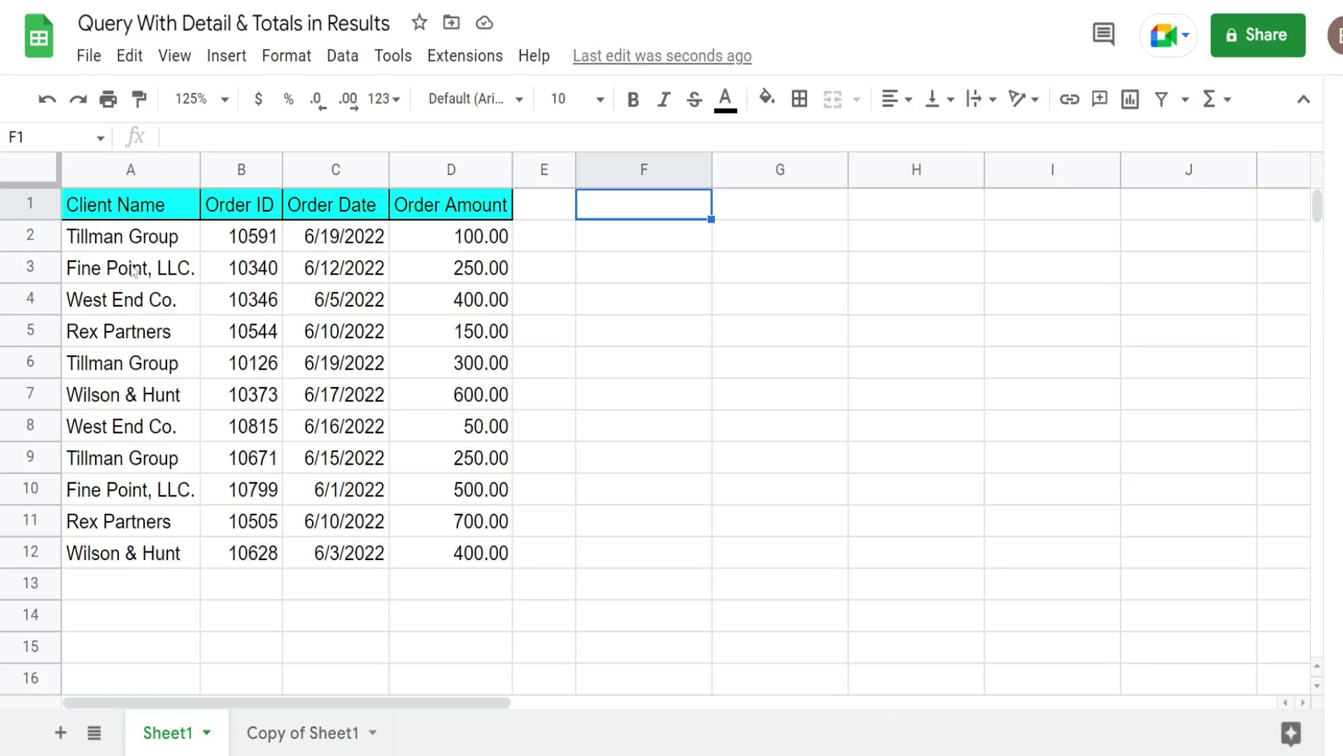
- Inspect the client names in column A and the Order Amount values in column D
{"action": "left_click_drag", "start_coordinate": [149, 209], "coordinate": [156, 564]}
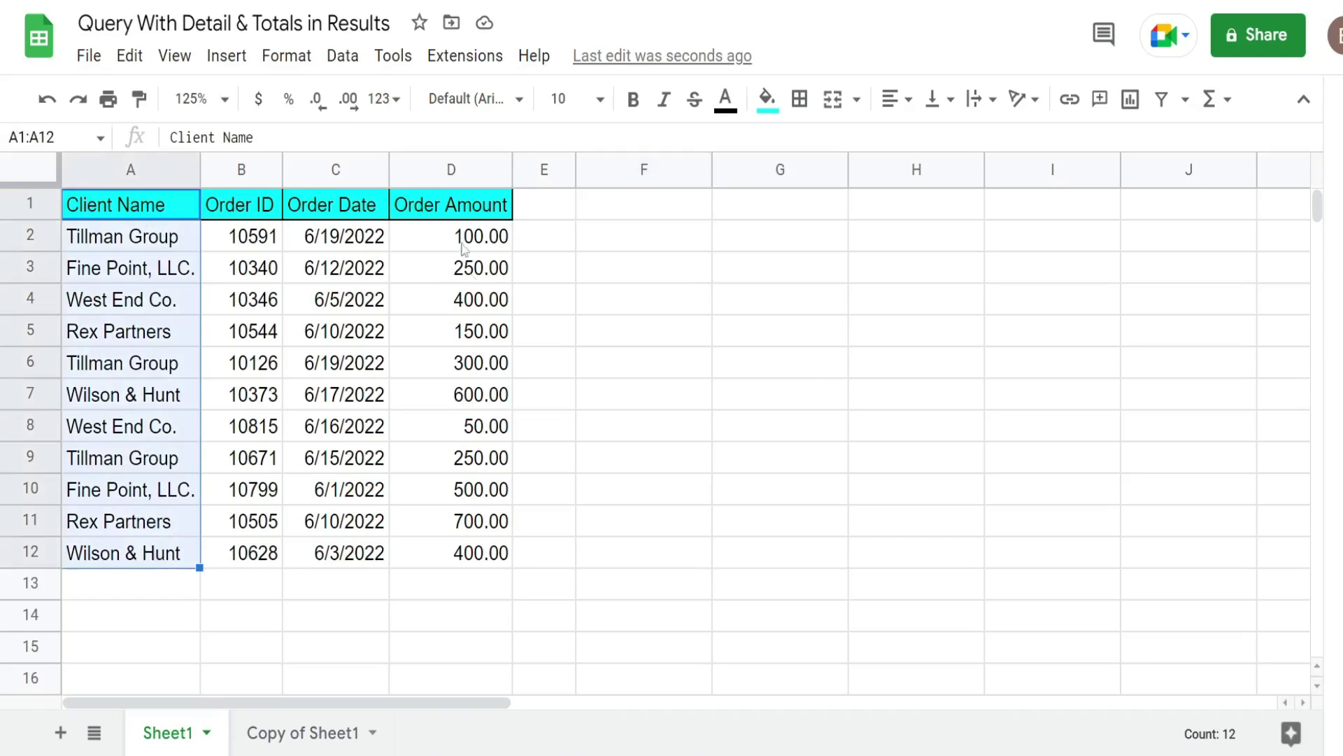
{"action": "left_click", "coordinate": [446, 170]}
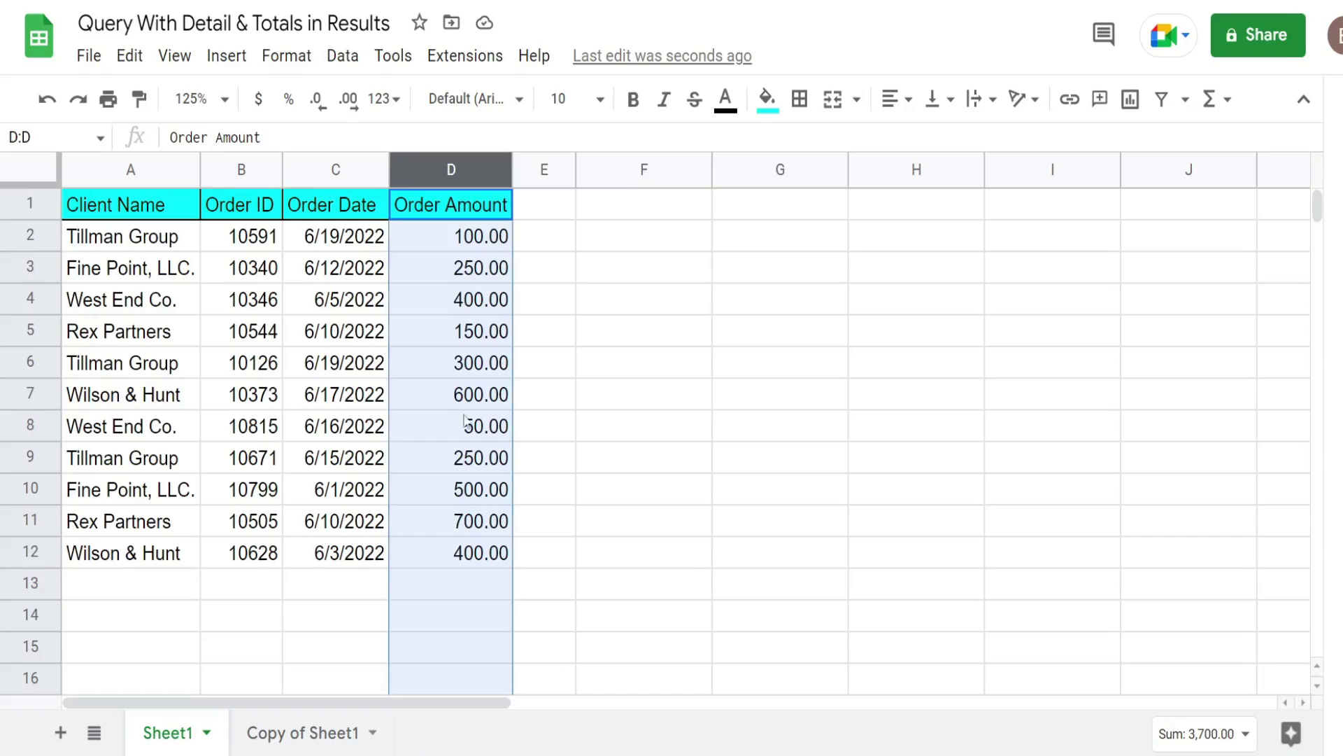
{"action": "left_click", "coordinate": [608, 424]}
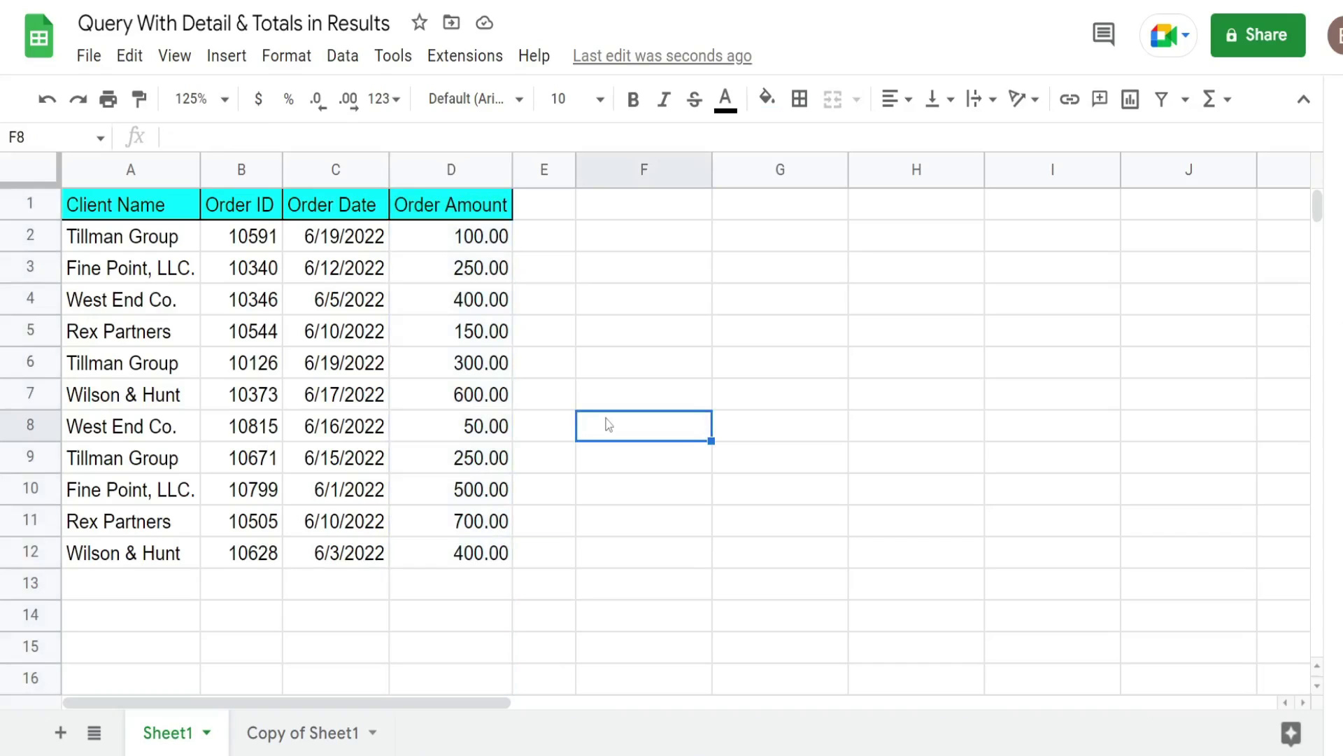
{"action": "left_click", "coordinate": [628, 214]}
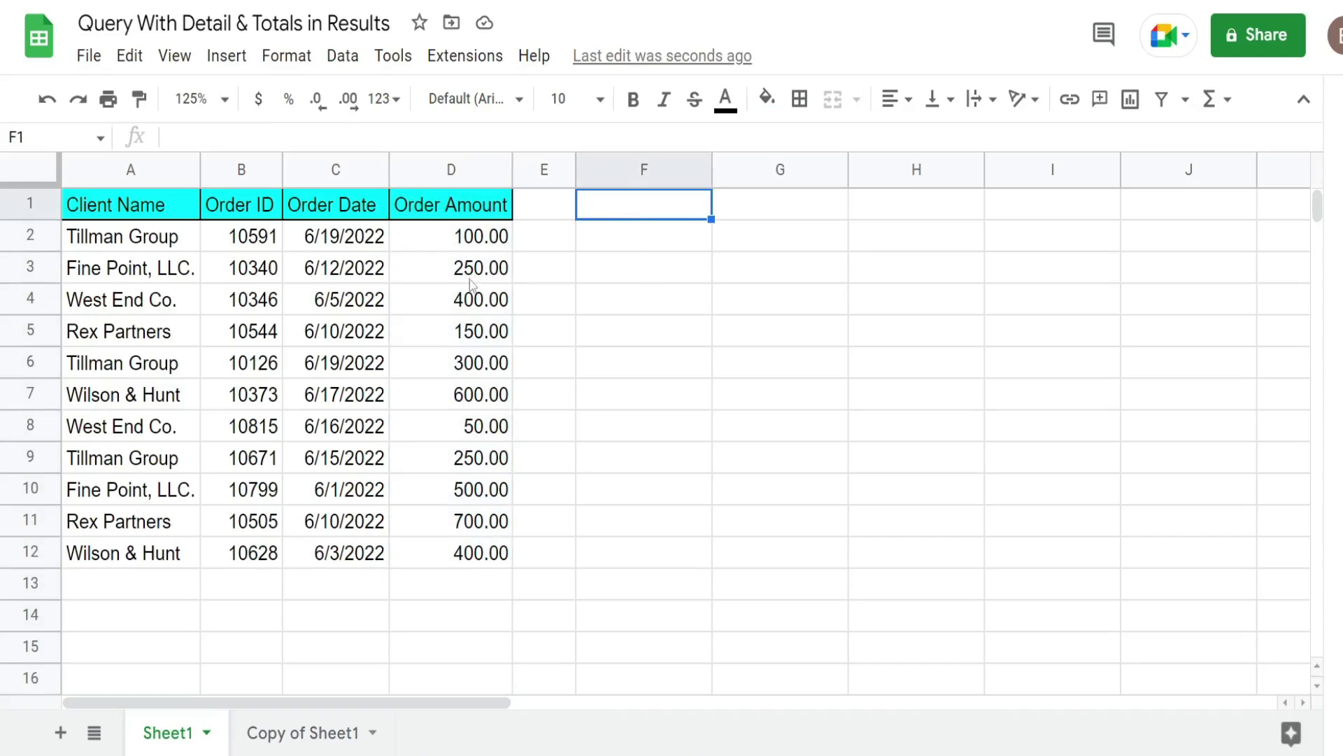
{"action": "left_click_drag", "start_coordinate": [474, 241], "coordinate": [479, 302]}
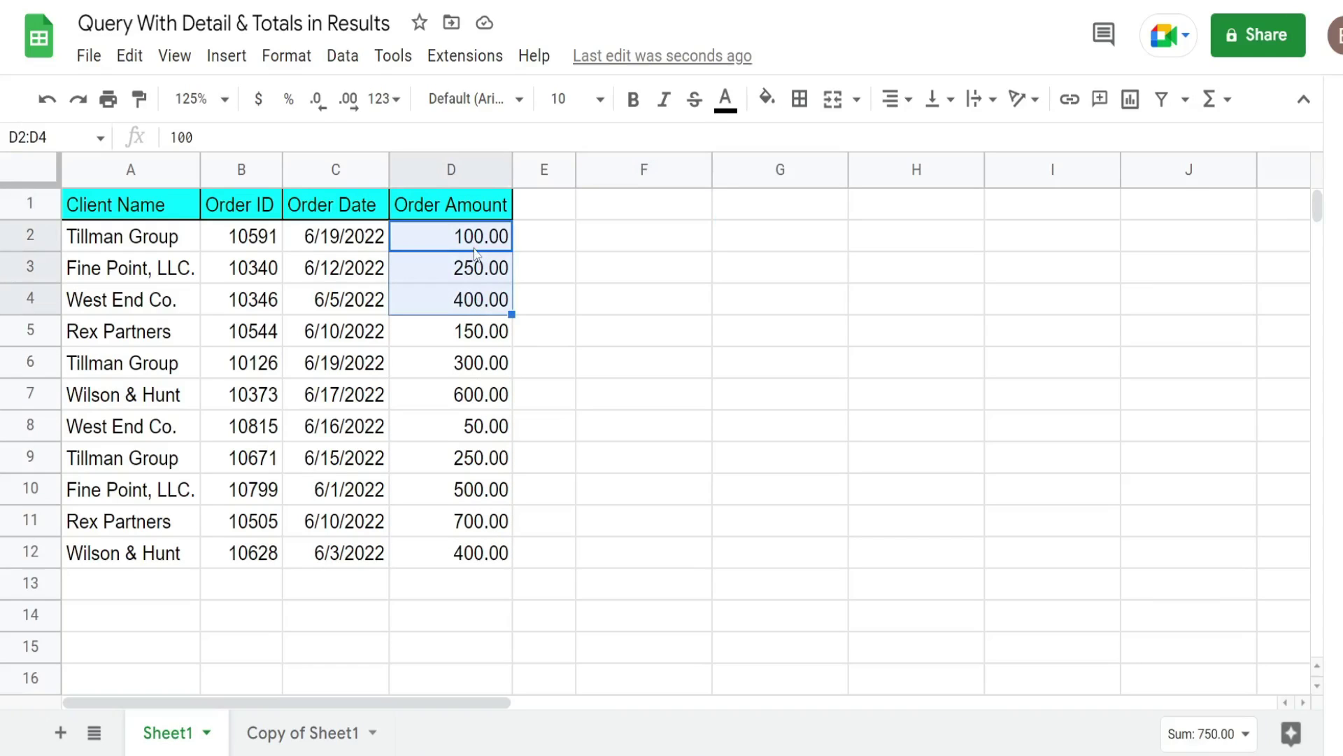
{"action": "left_click_drag", "start_coordinate": [154, 233], "coordinate": [162, 308]}
- In F1, start the formula =QUERY({$A$1:$D$12, with the absolute data range
{"action": "left_click", "coordinate": [668, 210]}
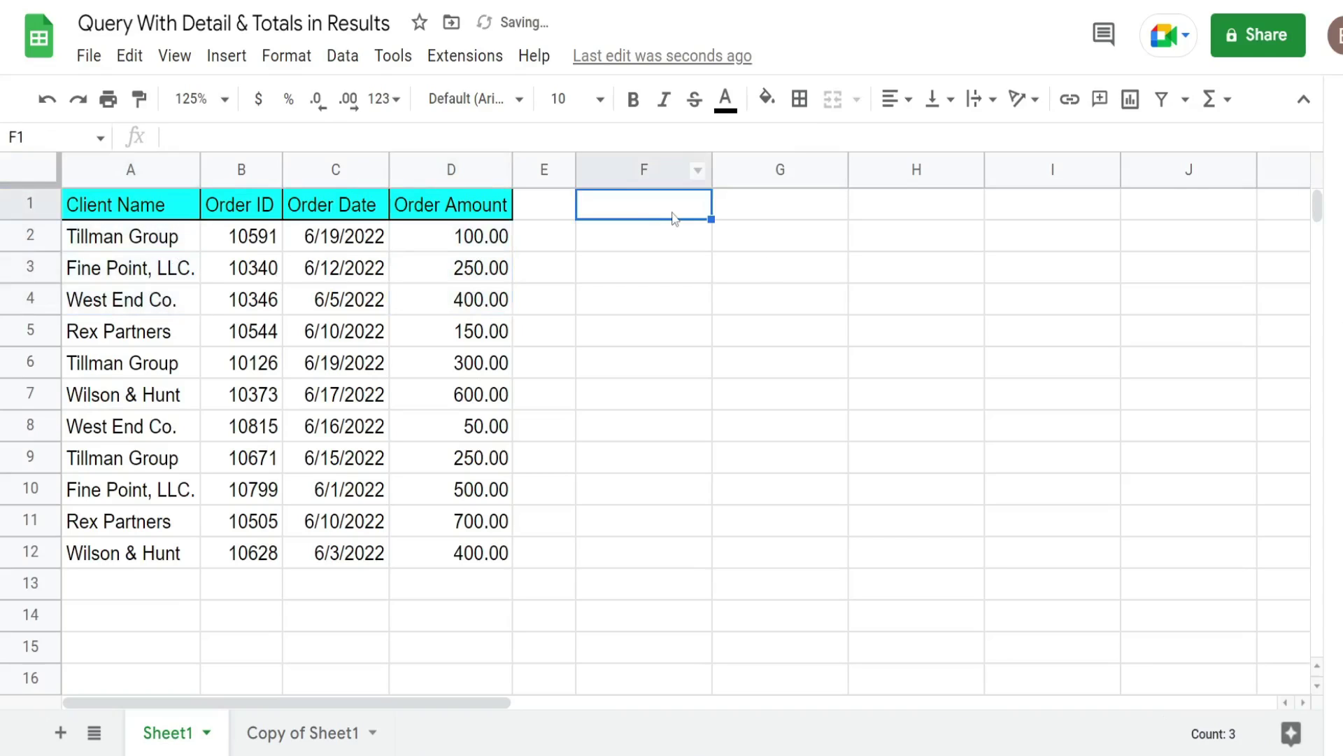
{"action": "type", "text": "=Quer"}
{"action": "key", "text": "Tab"}
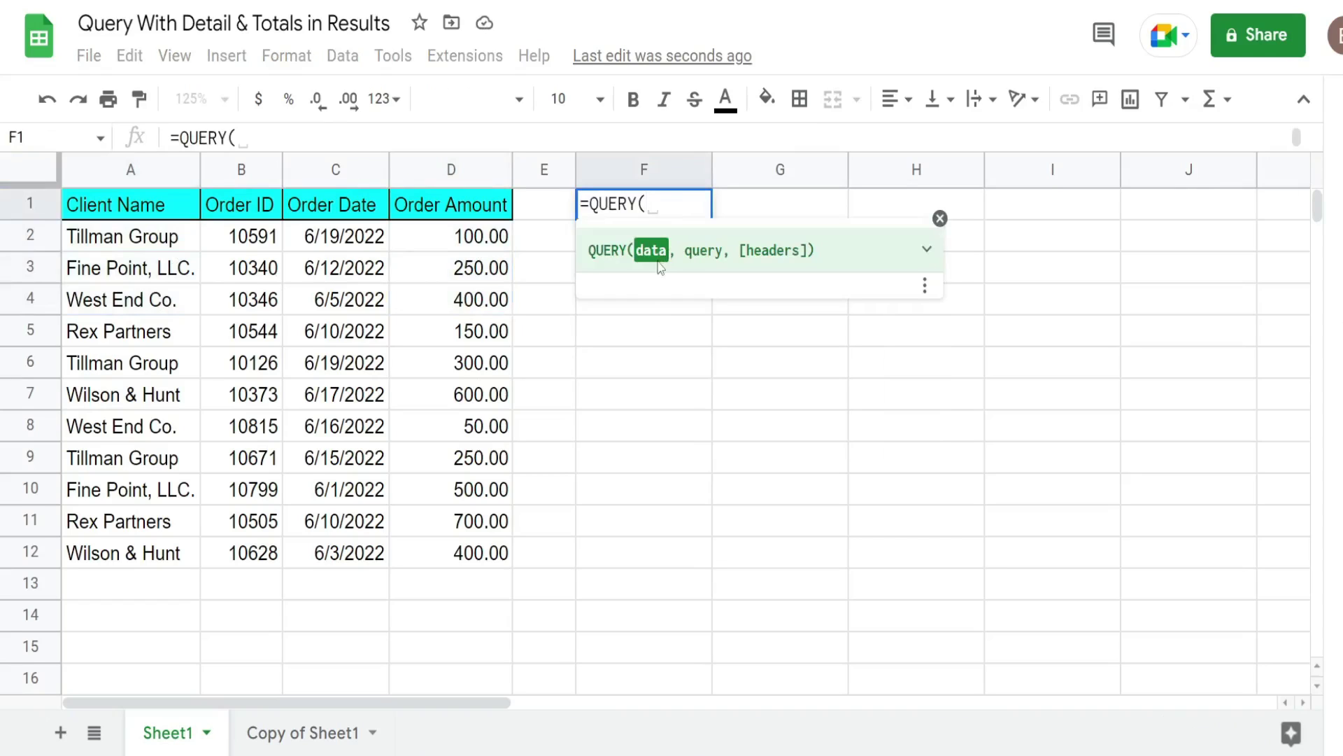
{"action": "type", "text": "{"}
{"action": "left_click_drag", "start_coordinate": [87, 205], "coordinate": [461, 573]}
{"action": "key", "text": "F4"}
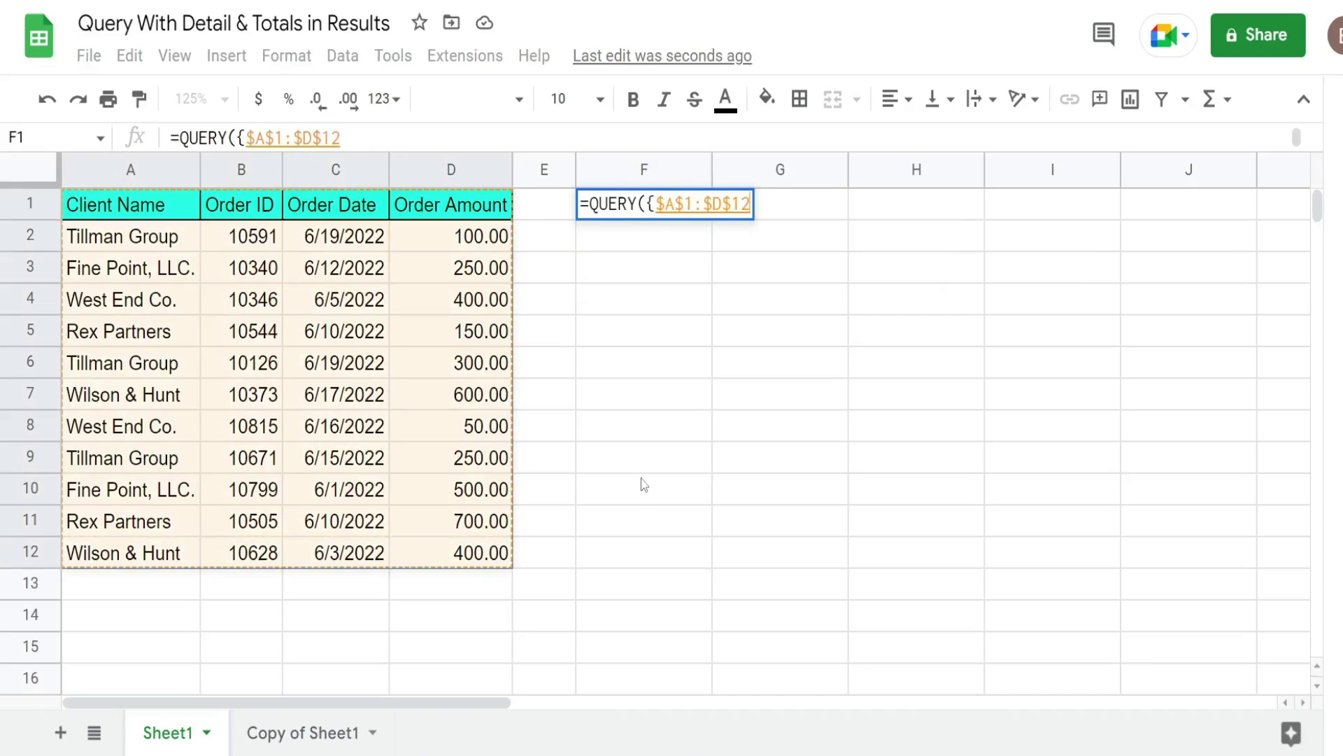
{"action": "type", "text": ","}
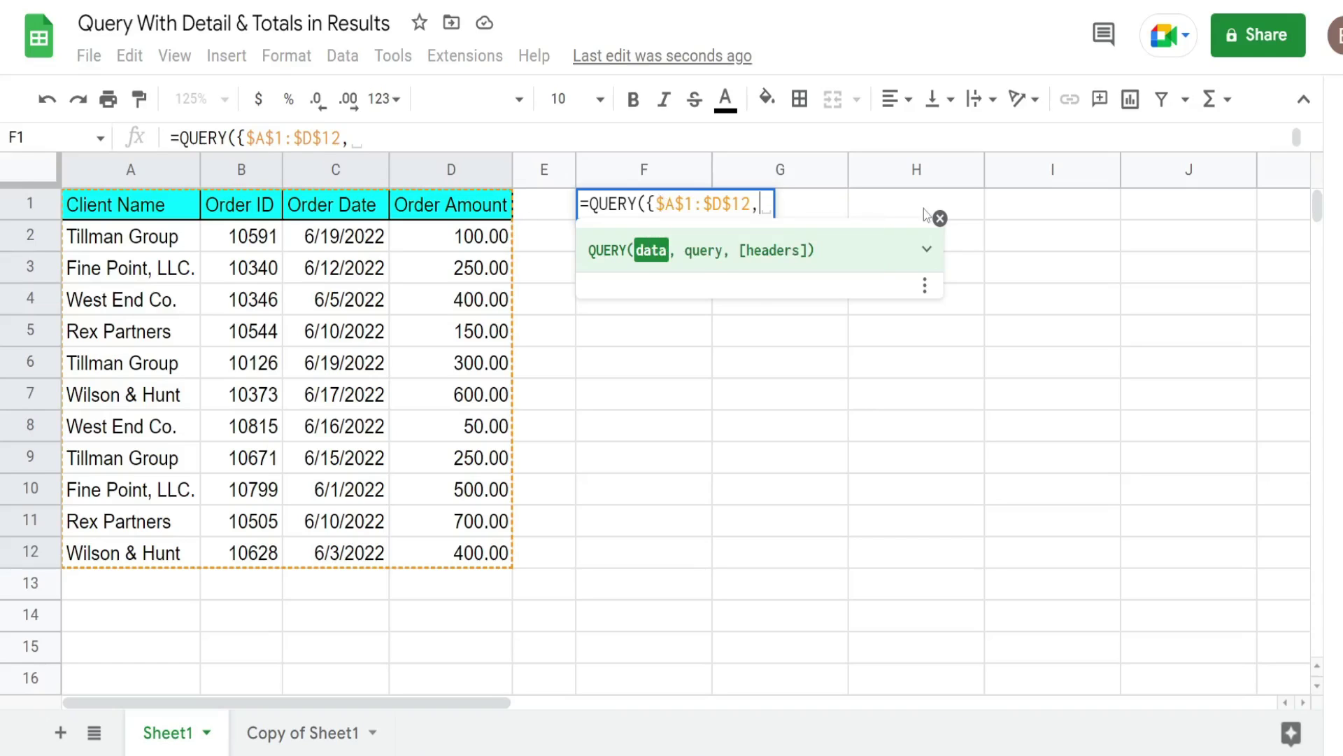
- Begin ARRAYFORMULA(SUMIF( with the absolute client range $A$1:$A$12
{"action": "type", "text": "Array"}
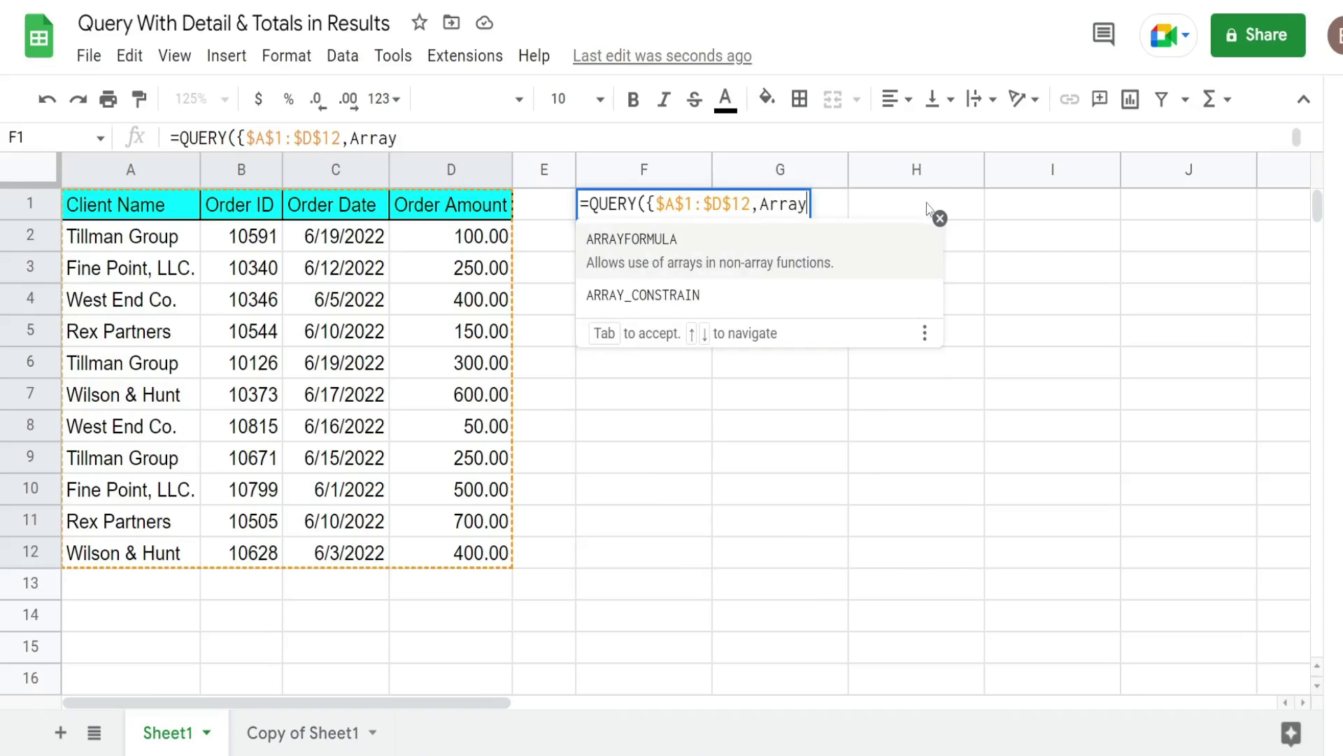
{"action": "key", "text": "Tab"}
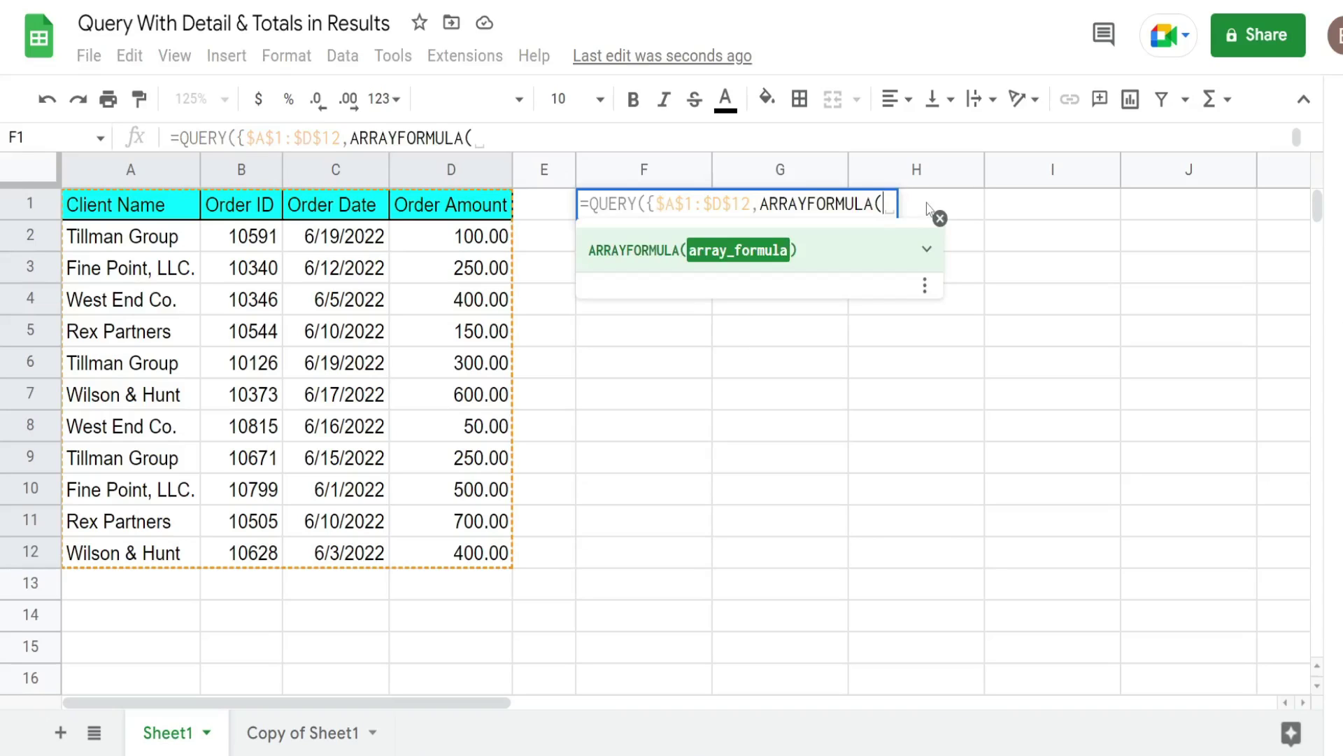
{"action": "type", "text": "Sumif"}
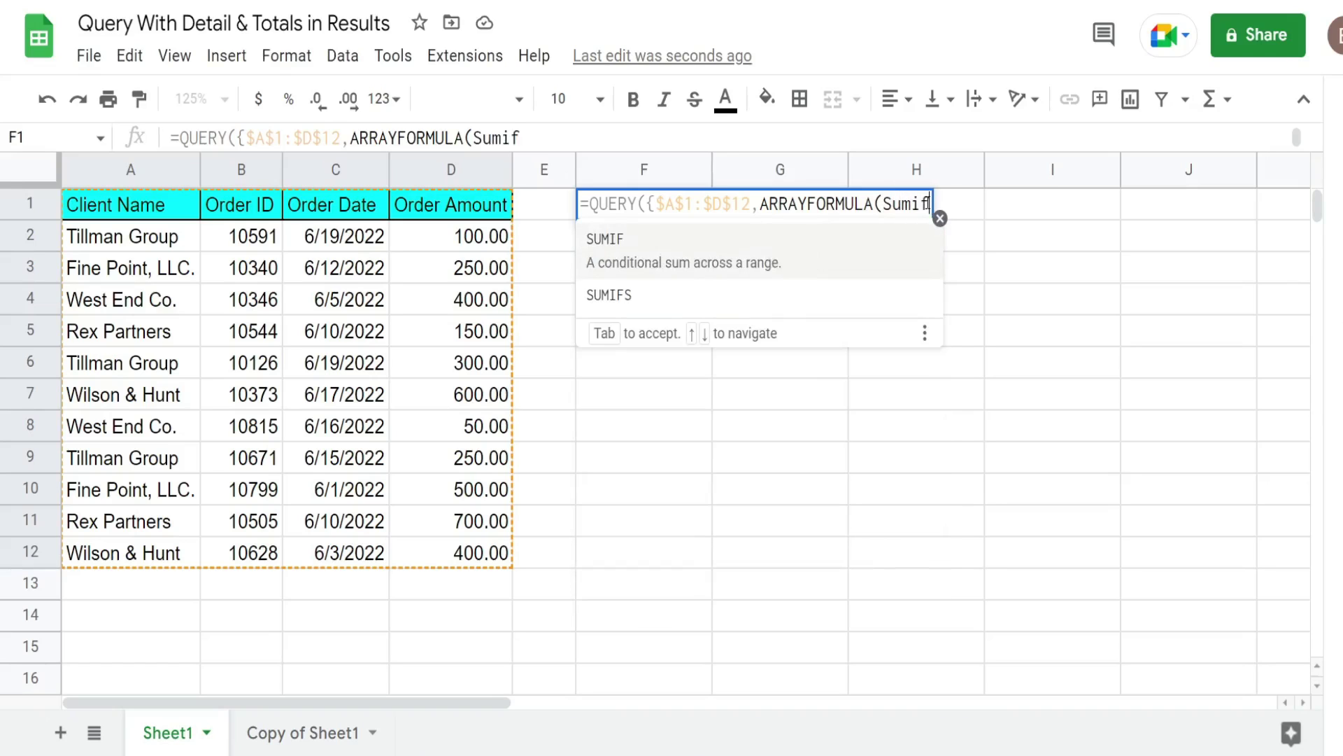
{"action": "key", "text": "Tab"}
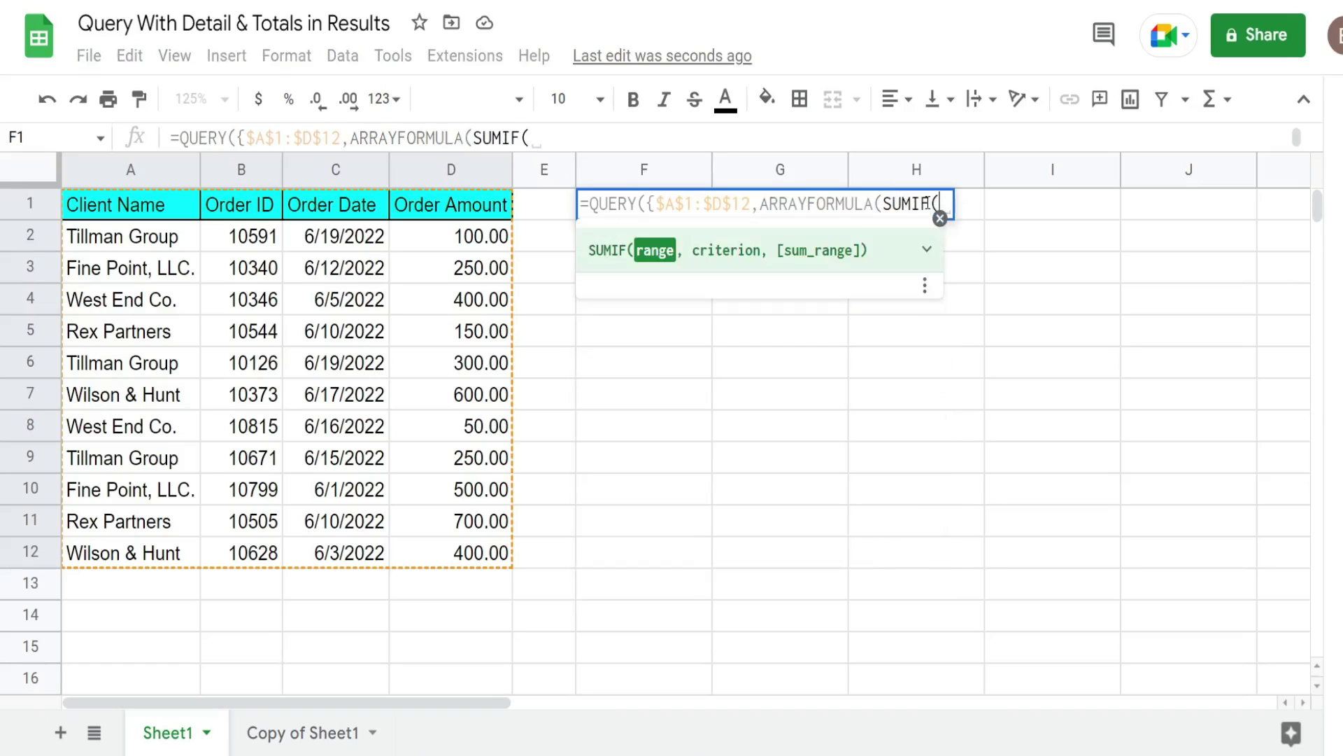
{"action": "left_click", "coordinate": [170, 207]}
{"action": "left_click_drag", "start_coordinate": [170, 207], "coordinate": [175, 556]}
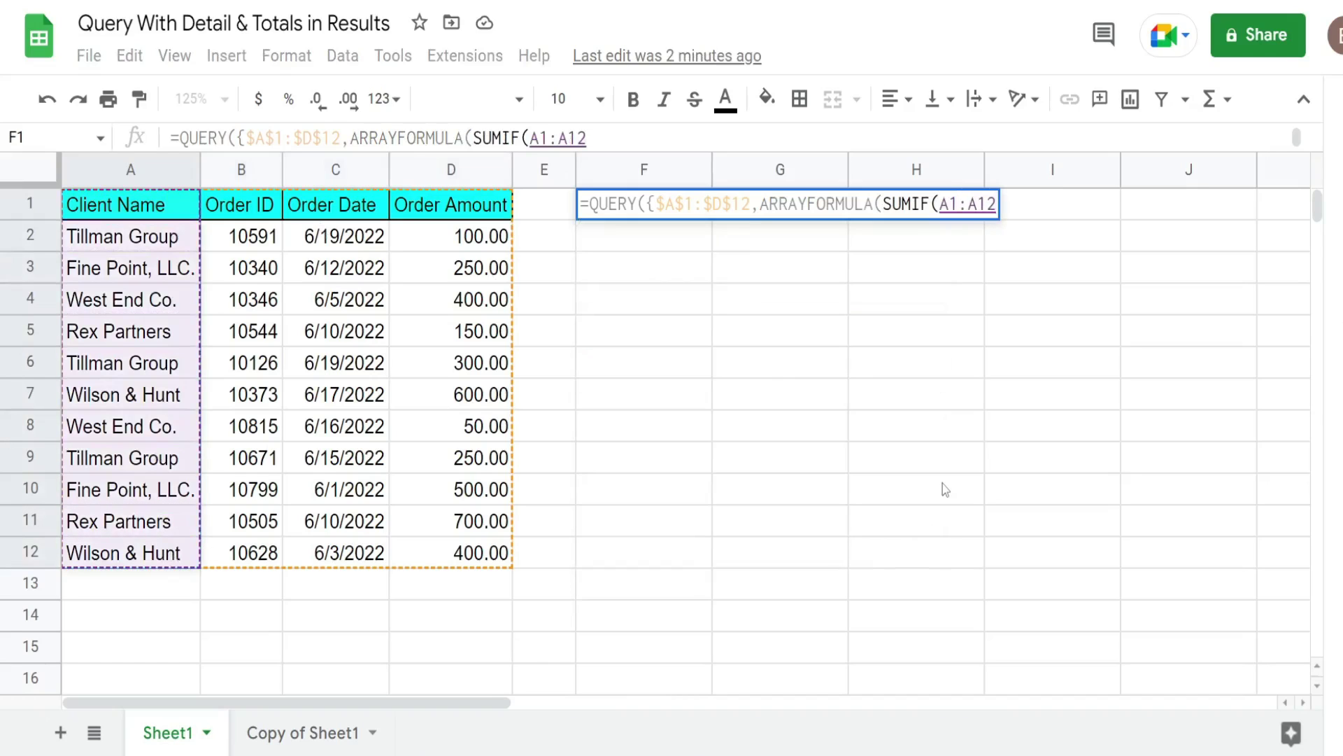
{"action": "key", "text": "F4"}
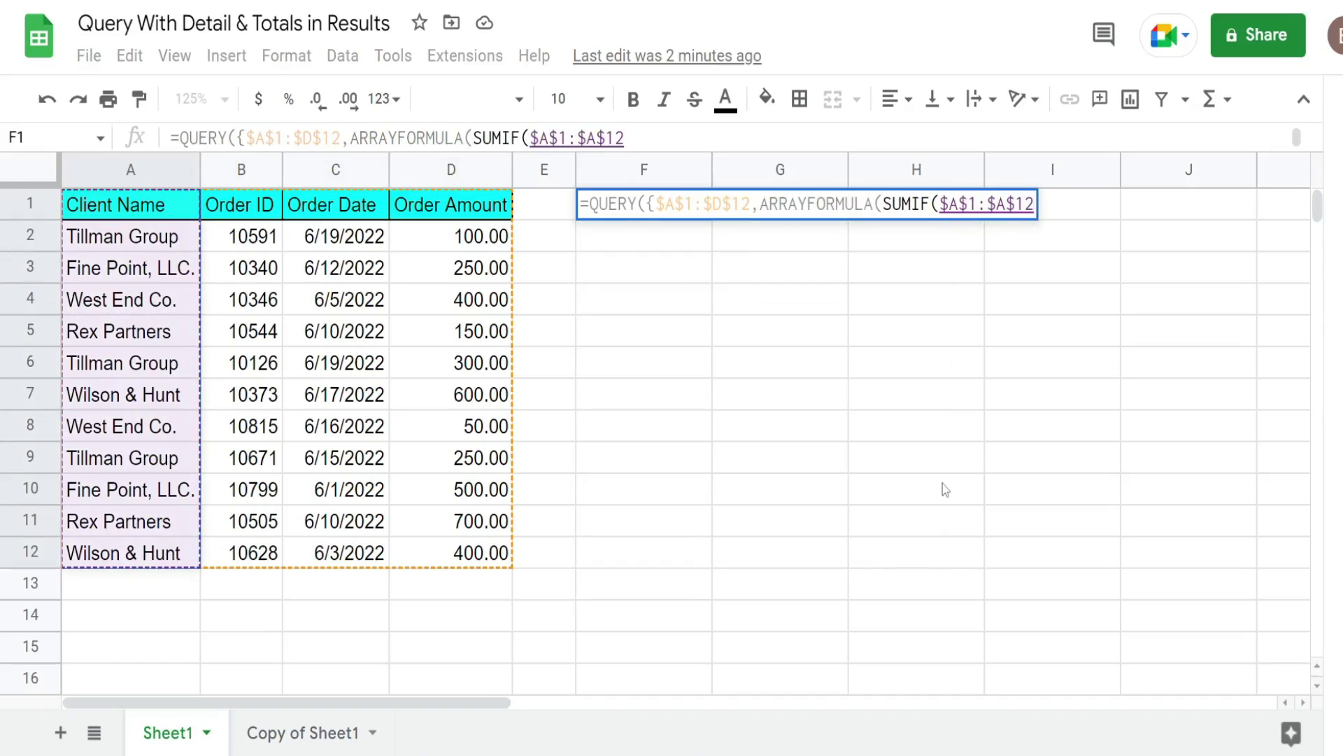
{"action": "type", "text": ","}
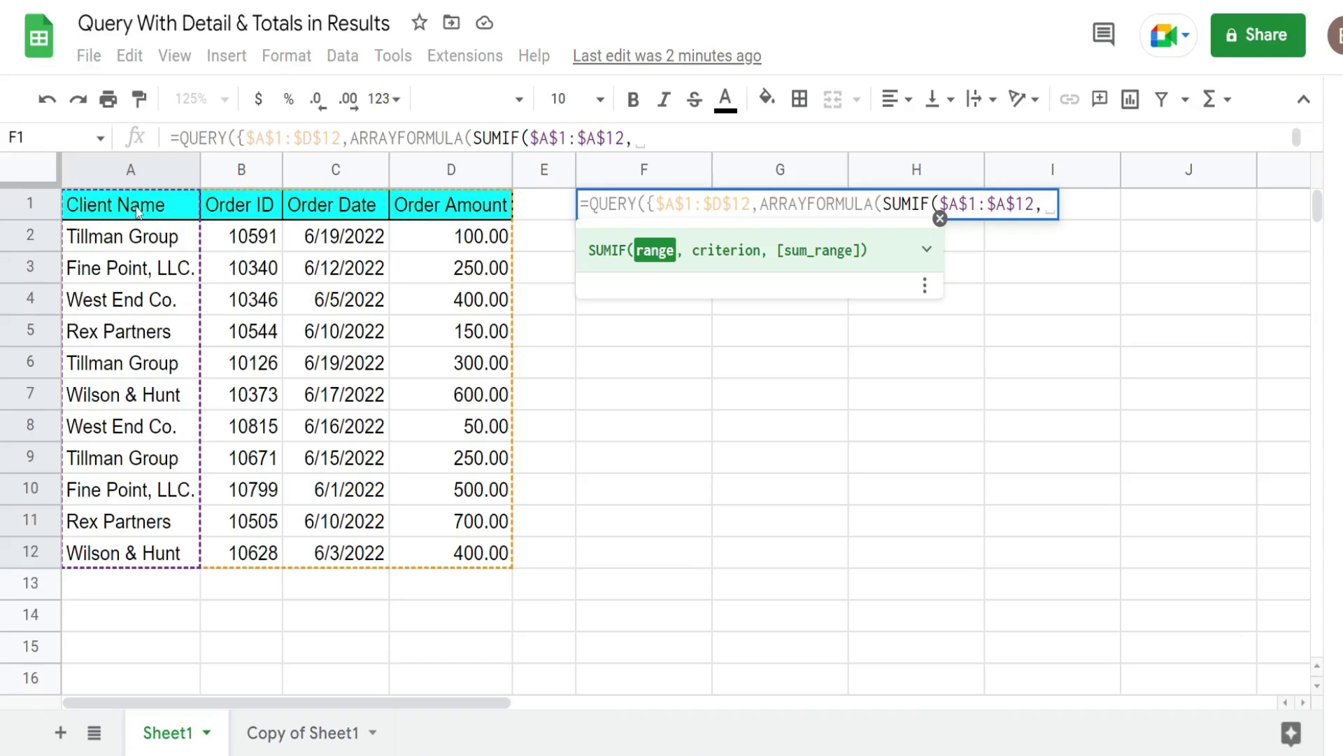
- Complete the SUMIF with criterion $A$1:$A$12 and sum range $D$1:$D$12, closing both functions
{"action": "left_click_drag", "start_coordinate": [138, 212], "coordinate": [136, 556]}
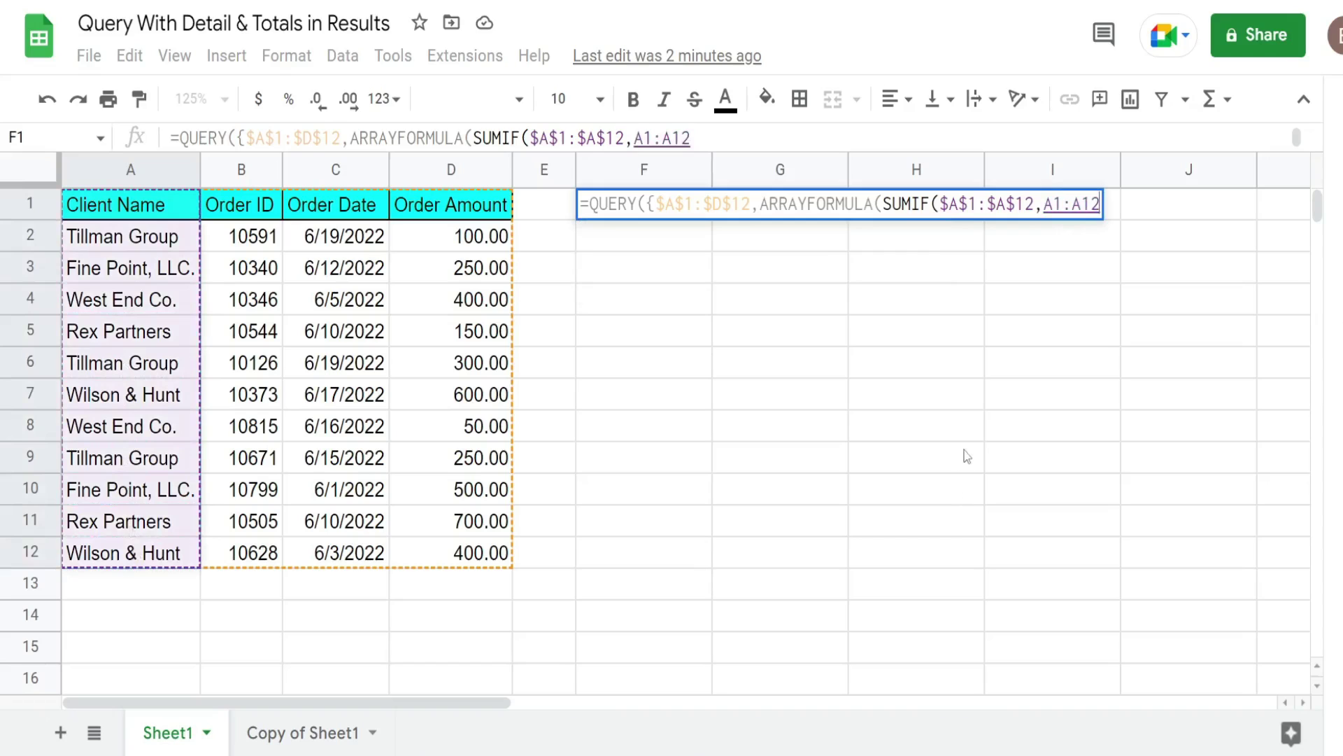
{"action": "key", "text": "F4"}
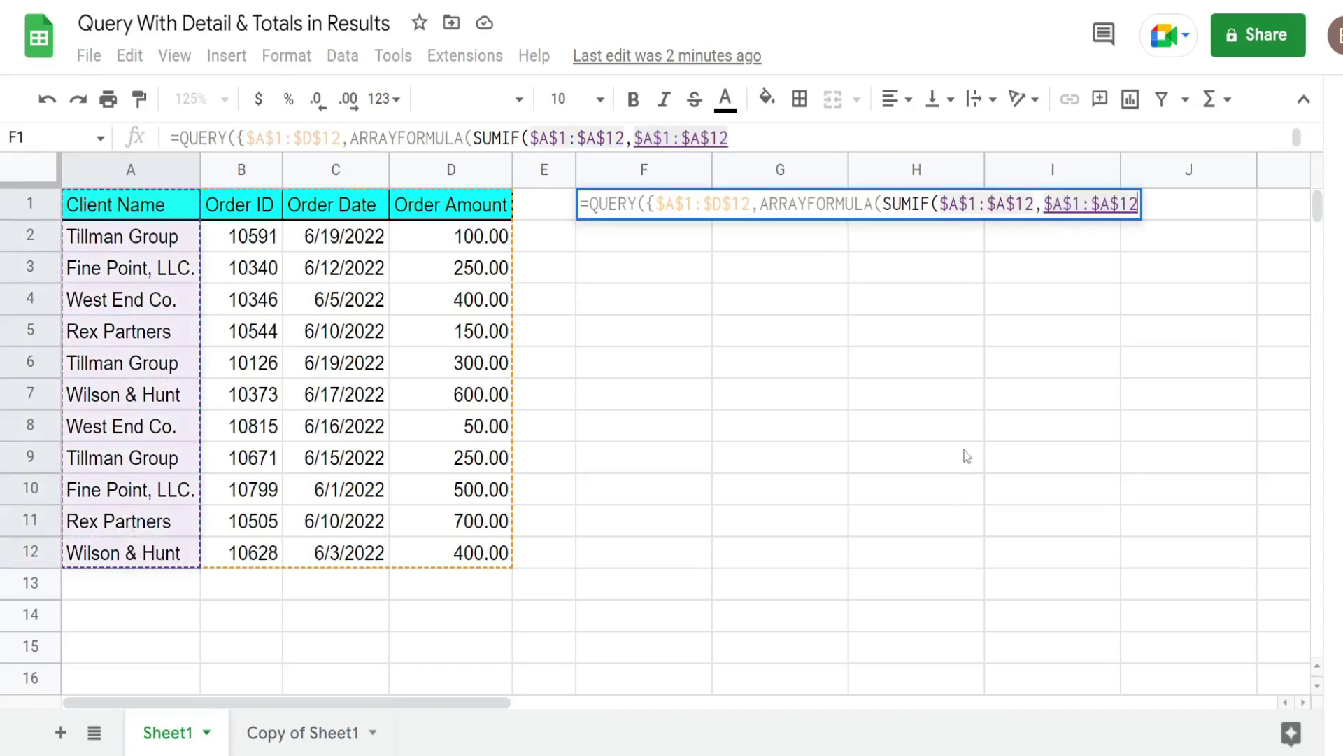
{"action": "type", "text": ","}
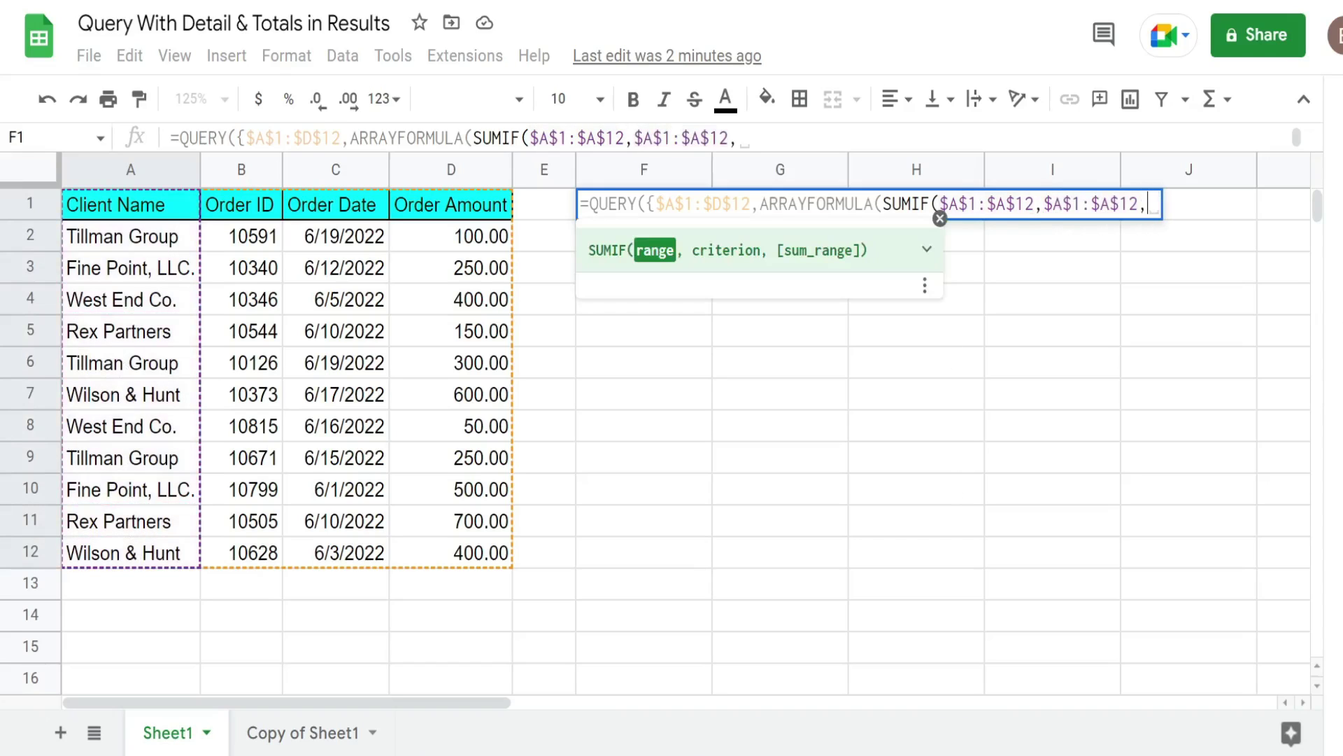
{"action": "left_click_drag", "start_coordinate": [490, 214], "coordinate": [481, 564]}
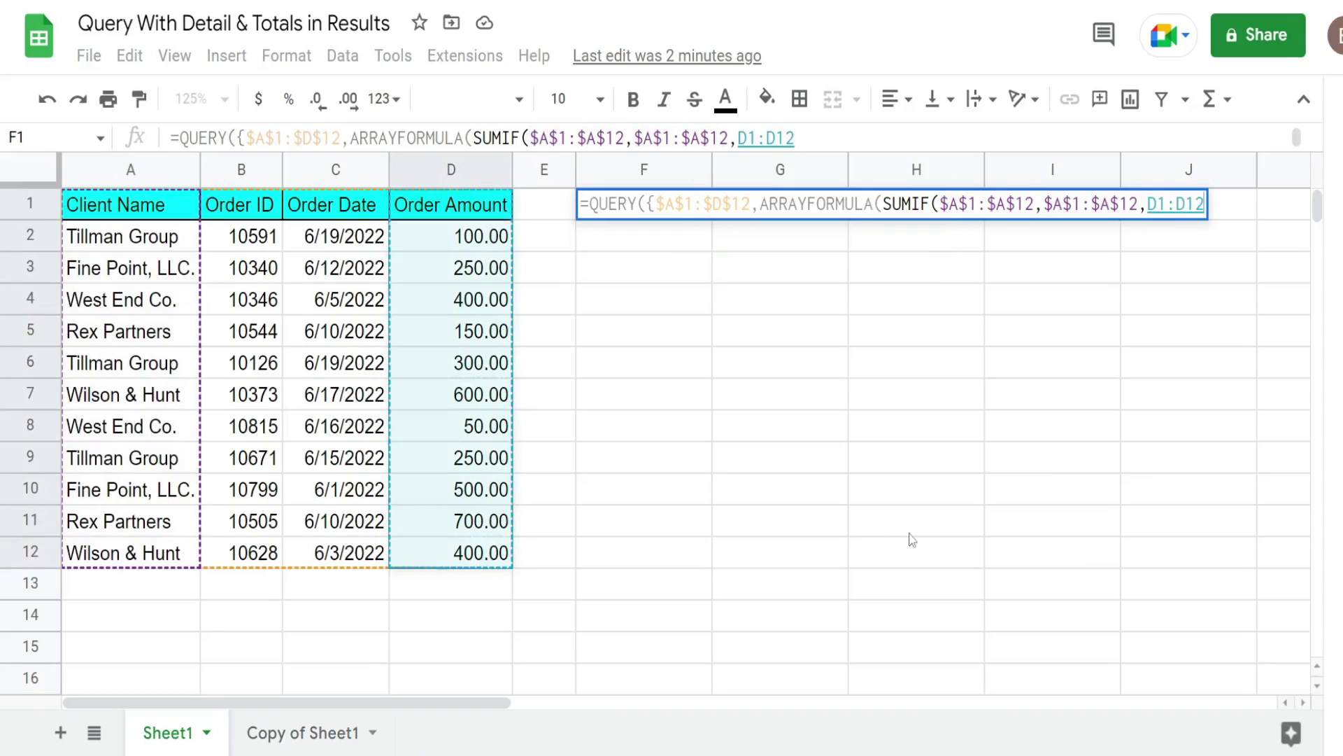
{"action": "key", "text": "F4"}
{"action": "type", "text": "))"}
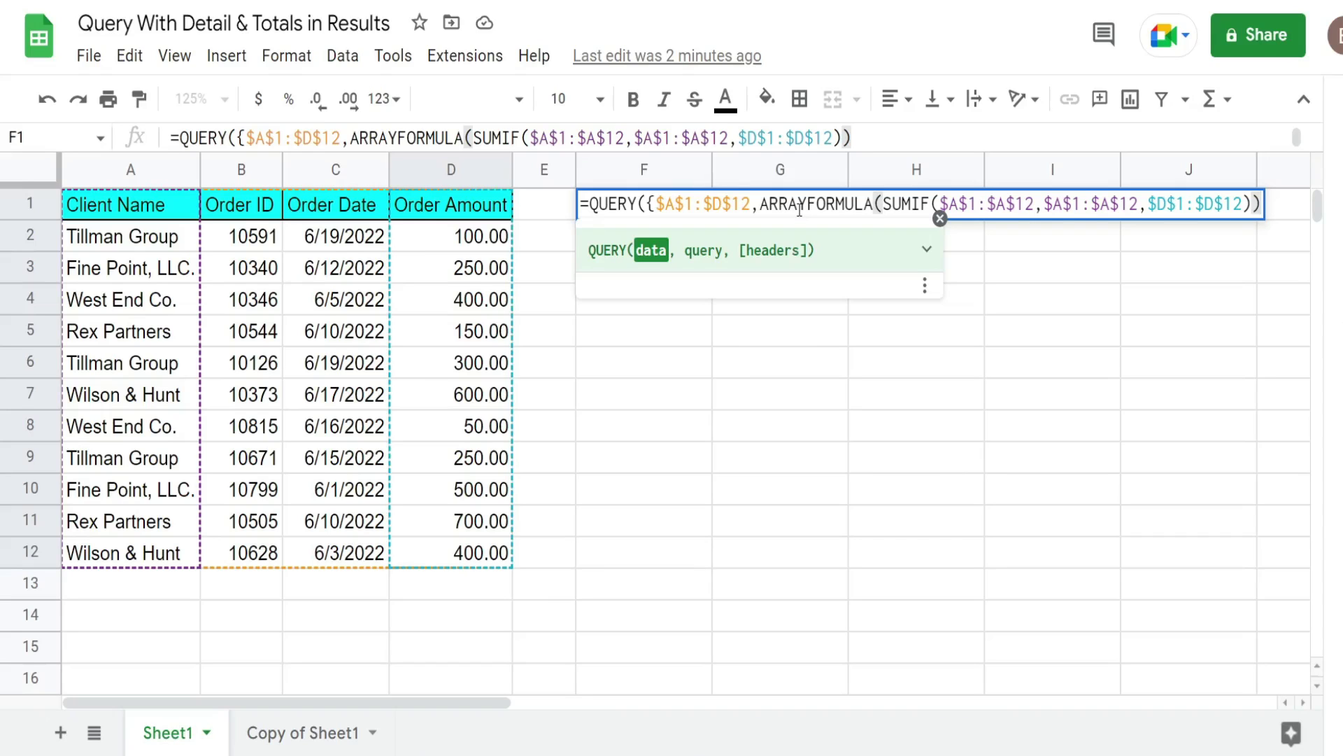
- Close the array and finish the query with "Select * Where Col1 = 'Tillman Group'" and headers 1
{"action": "type", "text": "}"}
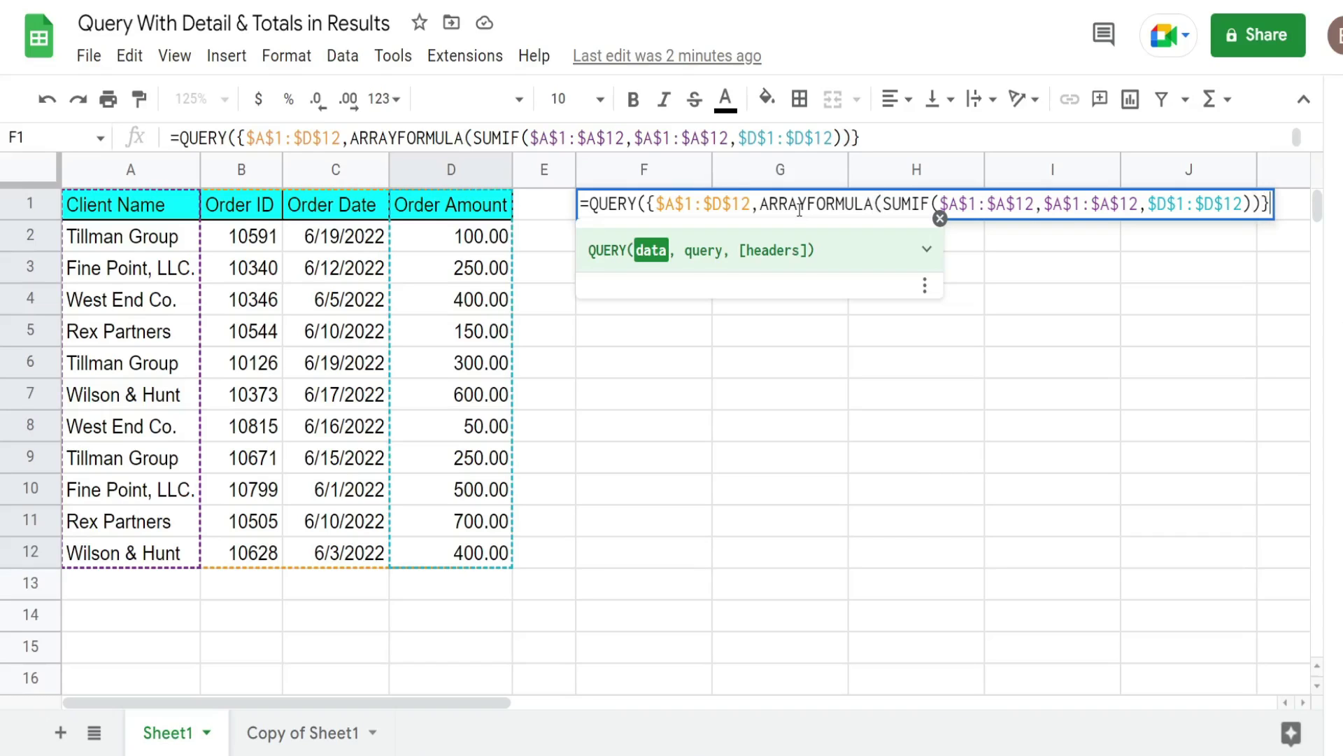
{"action": "type", "text": ","}
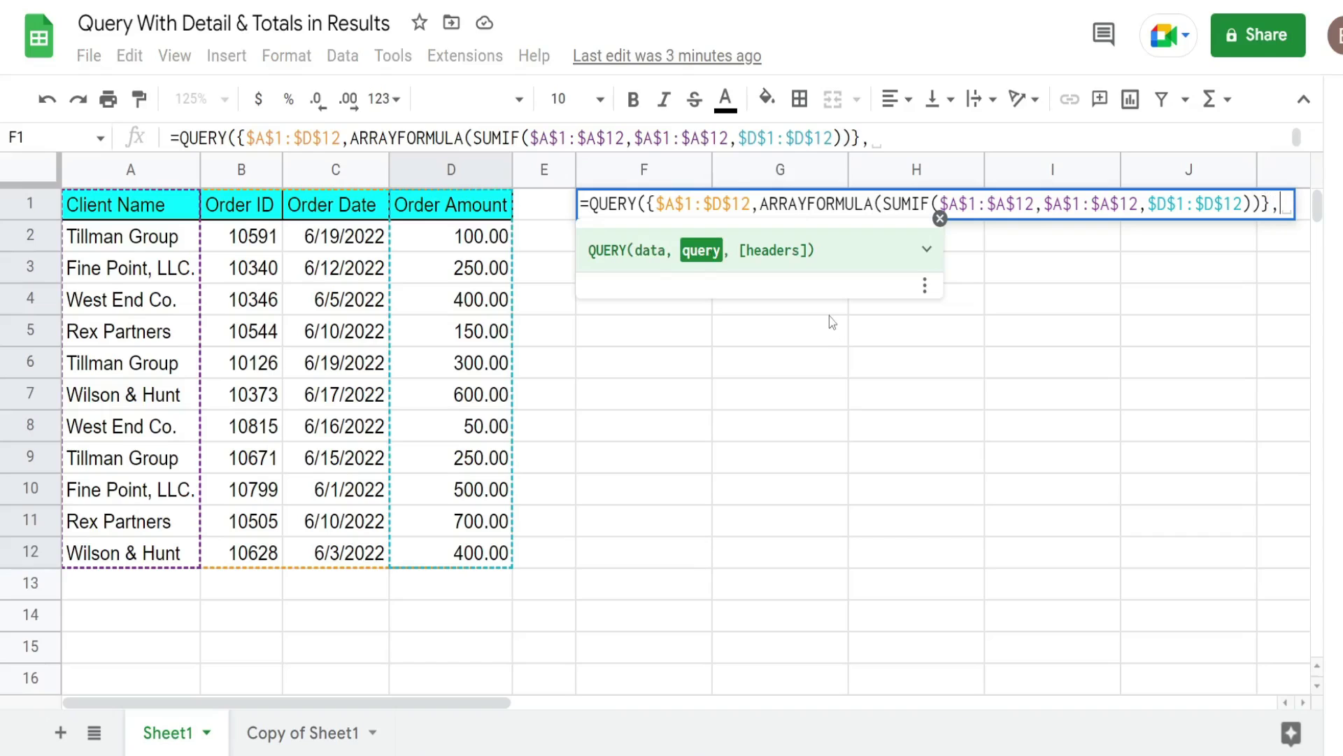
{"action": "type", "text": "\"Select "}
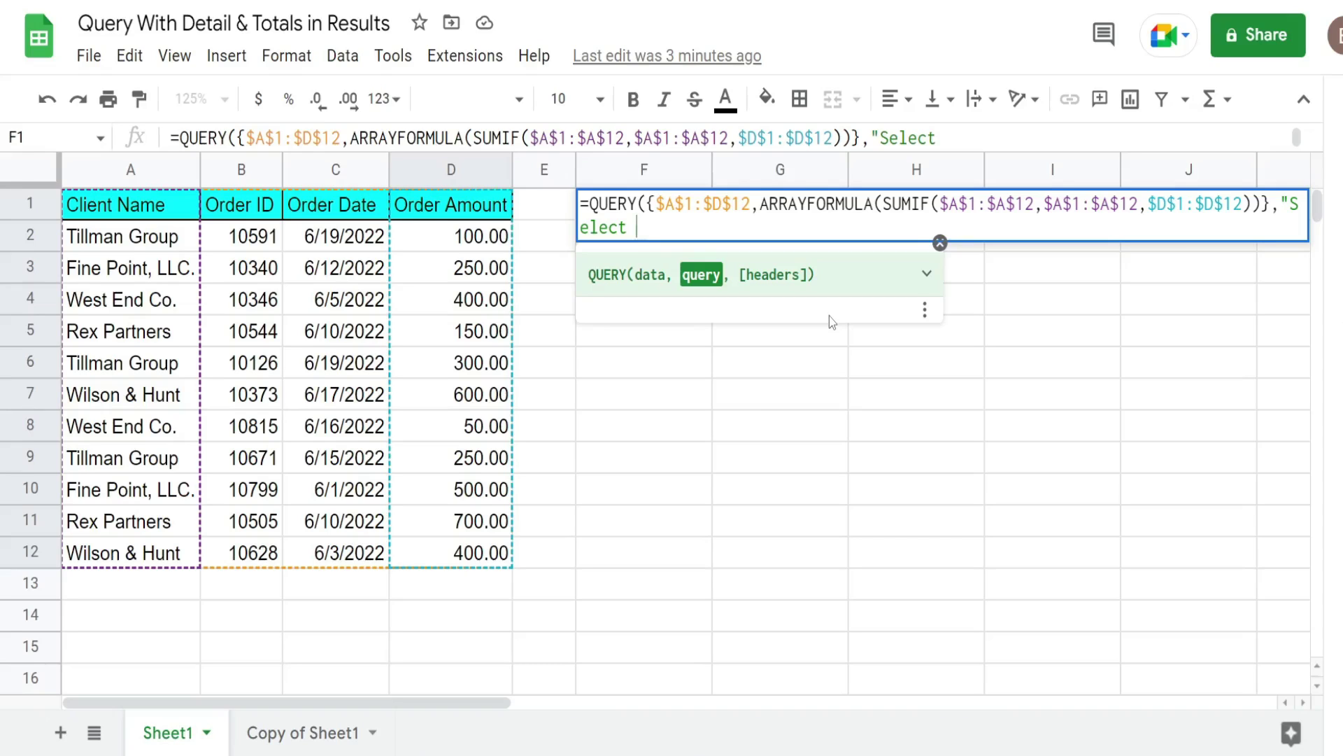
{"action": "type", "text": "*"}
{"action": "type", "text": "Where"}
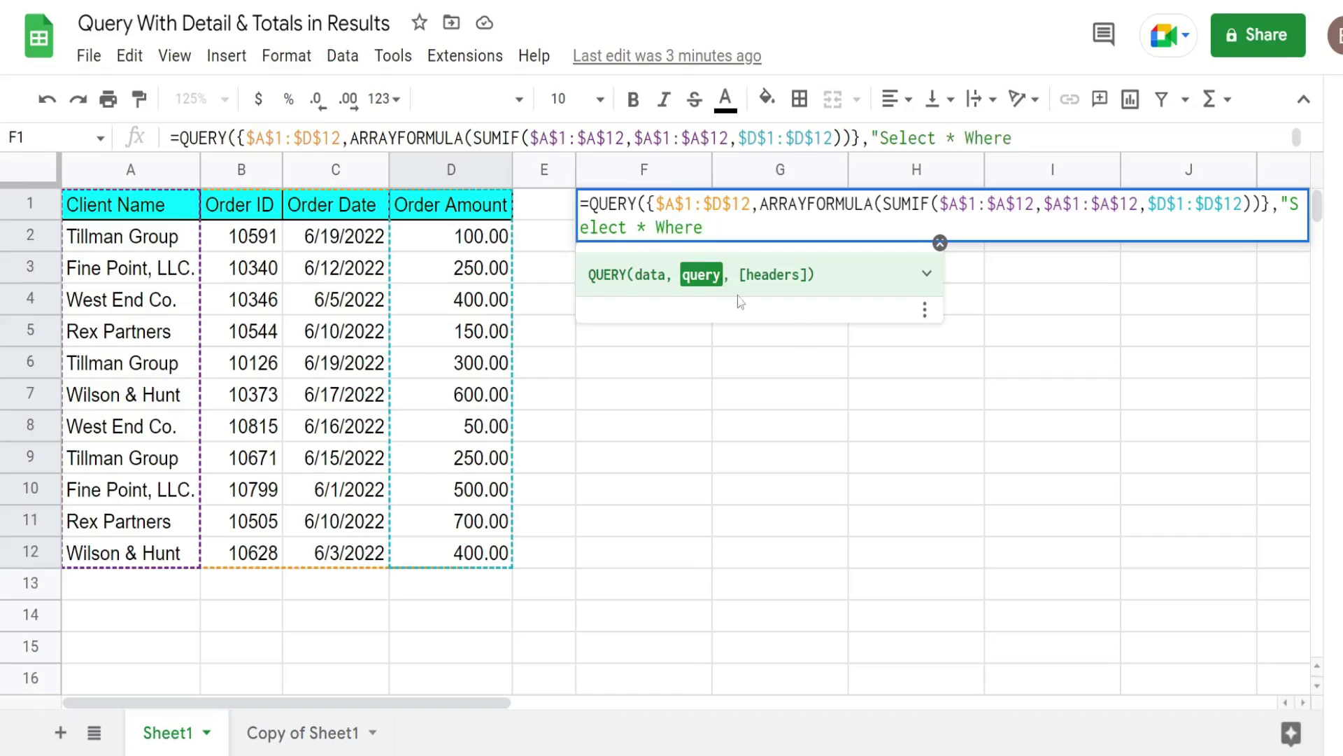
{"action": "mouse_move", "coordinate": [658, 204]}
{"action": "left_mouse_down"}
{"action": "mouse_move", "coordinate": [705, 227]}
{"action": "mouse_move", "coordinate": [1251, 203]}
{"action": "left_mouse_up"}
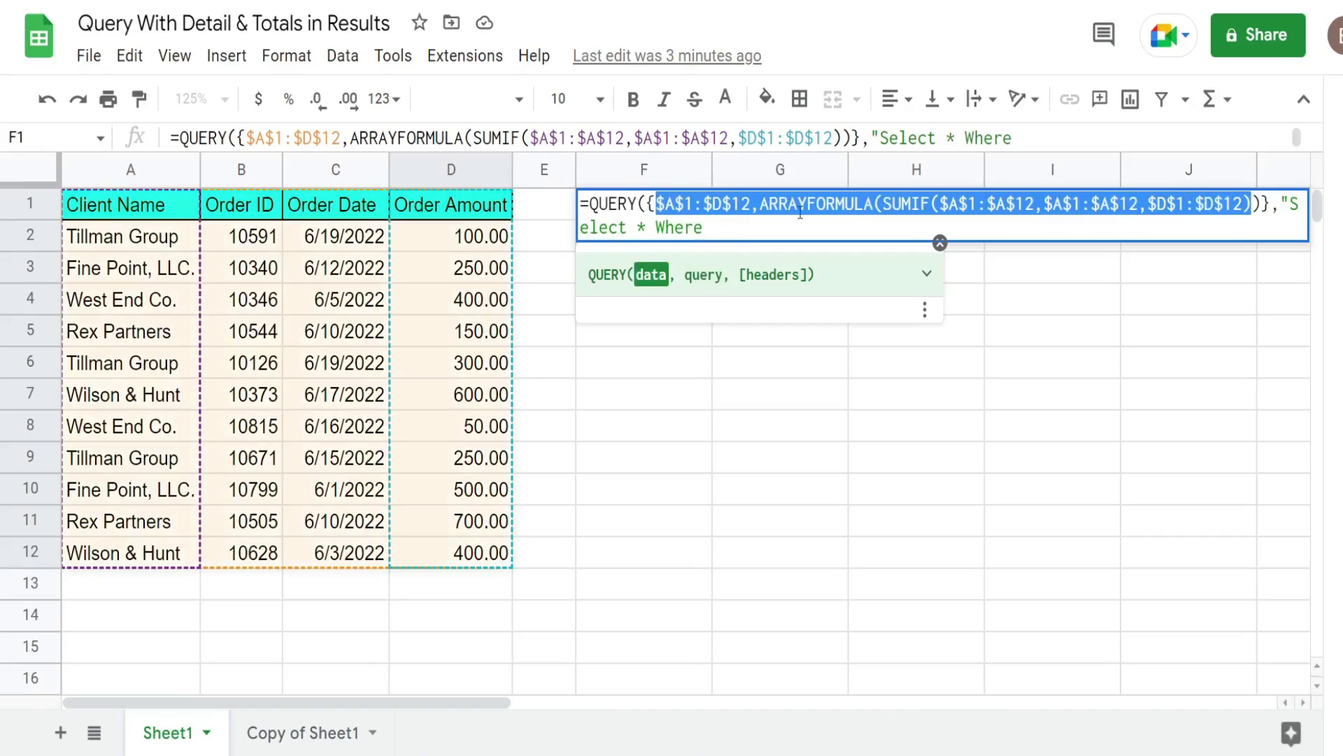
{"action": "left_click", "coordinate": [736, 230]}
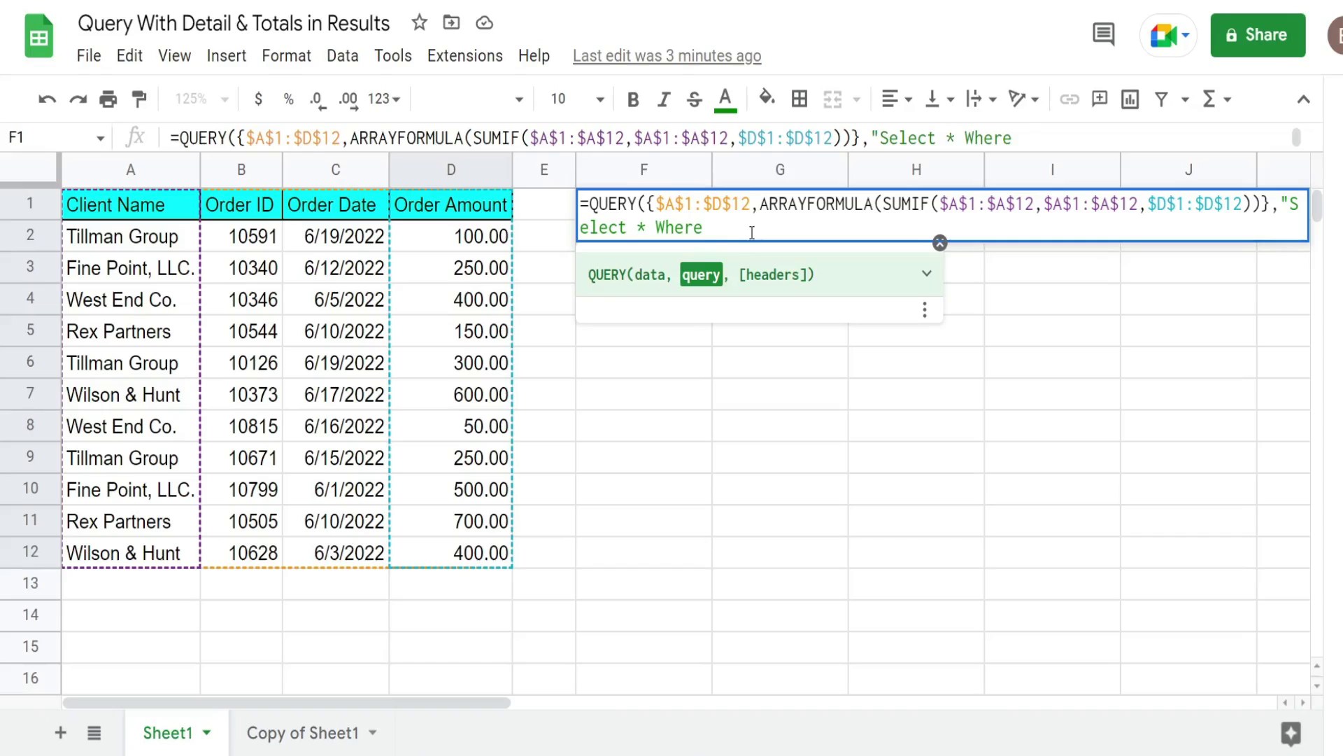
{"action": "type", "text": "Col1 = 'Tillma"}
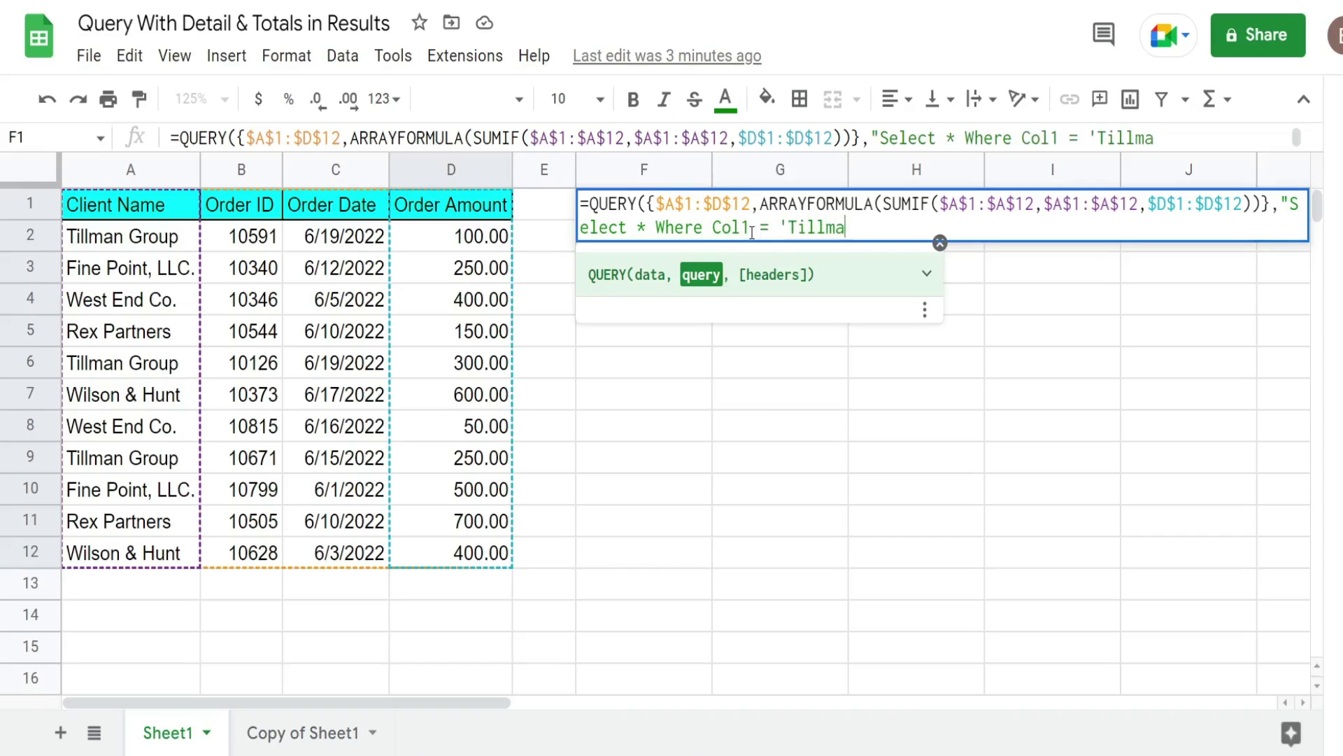
{"action": "type", "text": "n Group"}
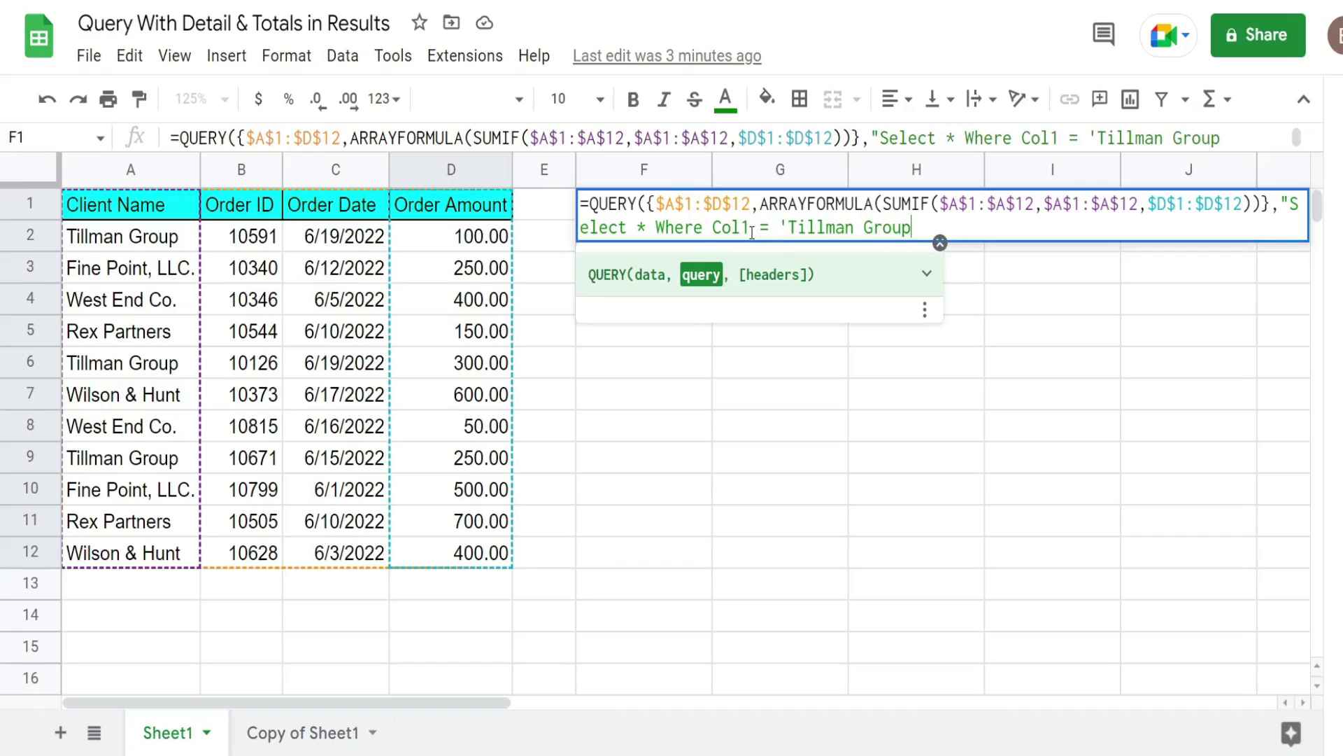
{"action": "type", "text": "'\","}
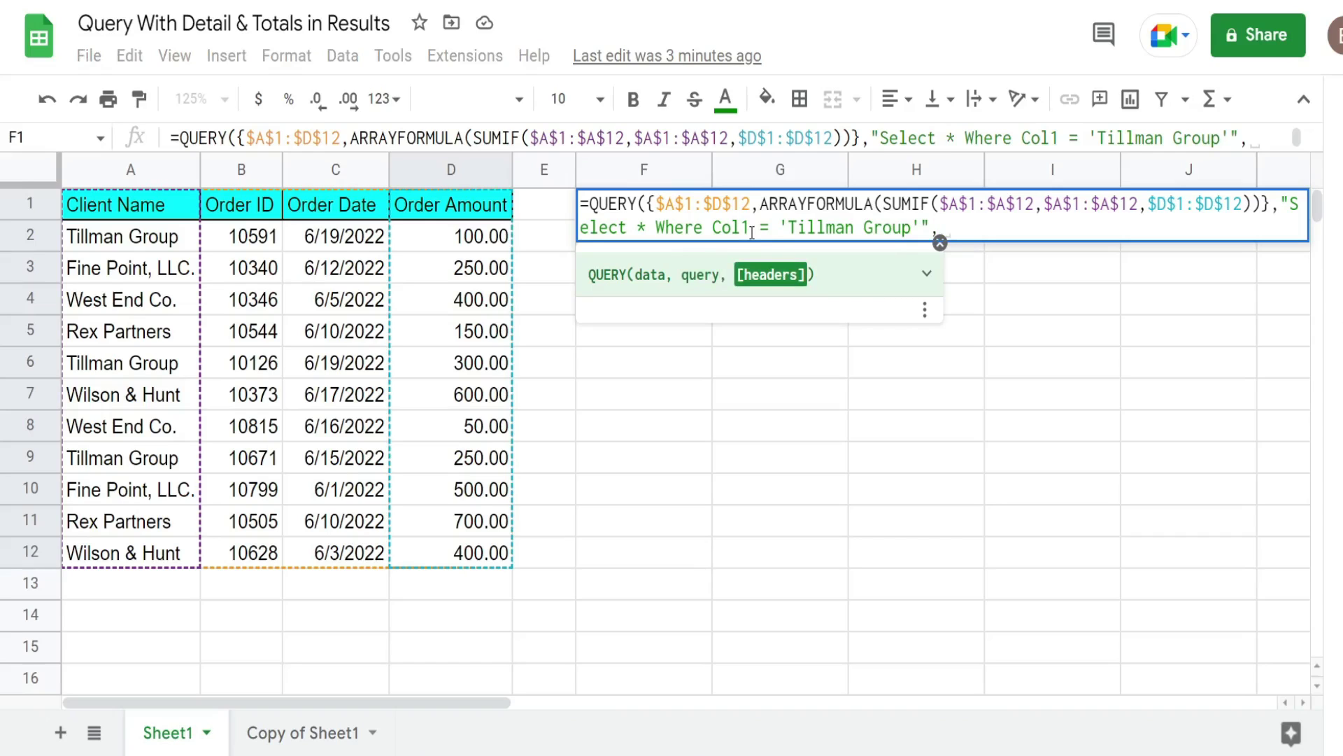
{"action": "type", "text": "1"}
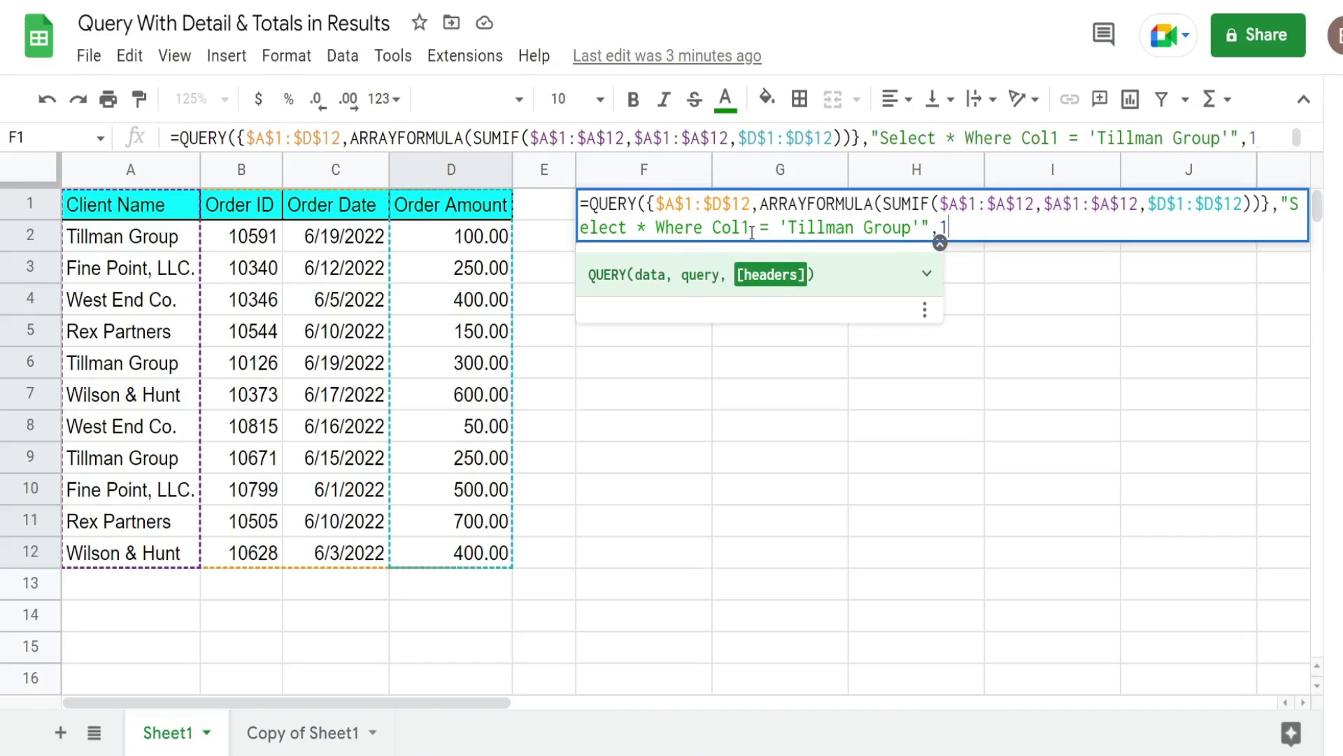
{"action": "type", "text": ")"}
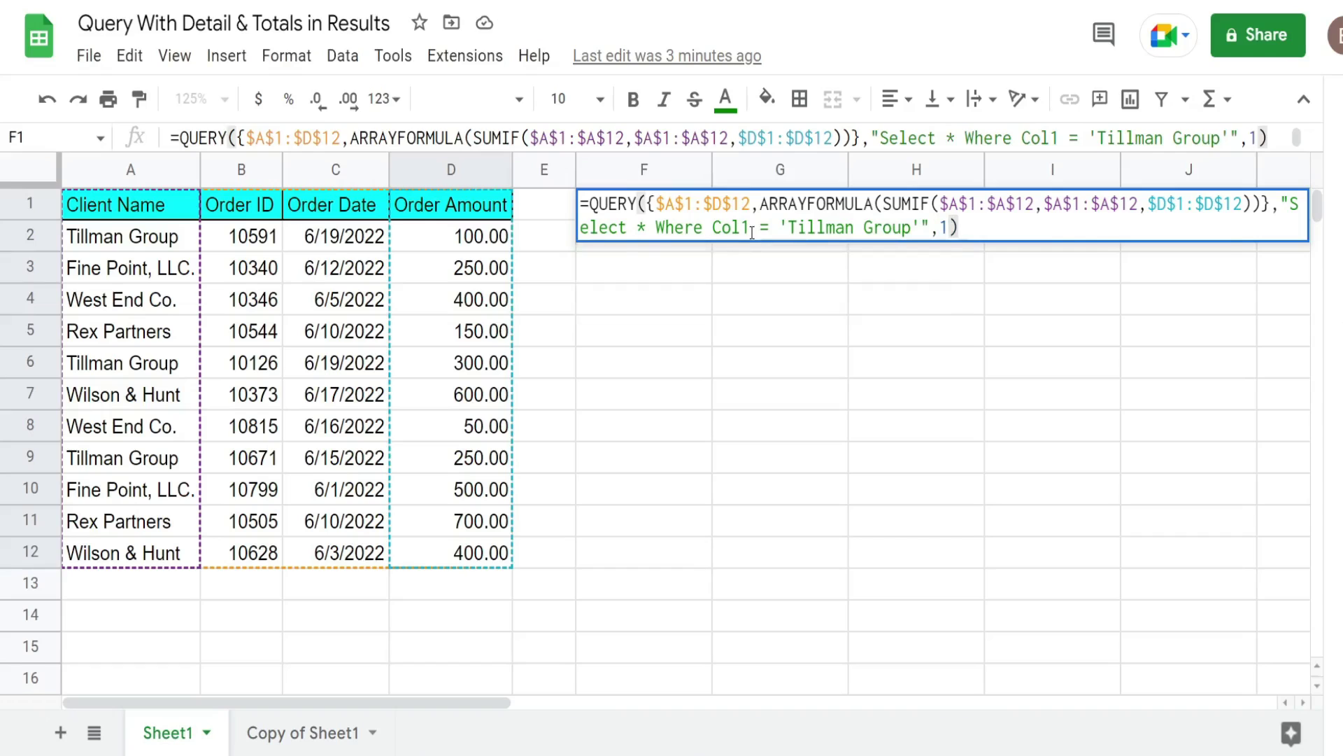
{"action": "key", "text": "Return"}
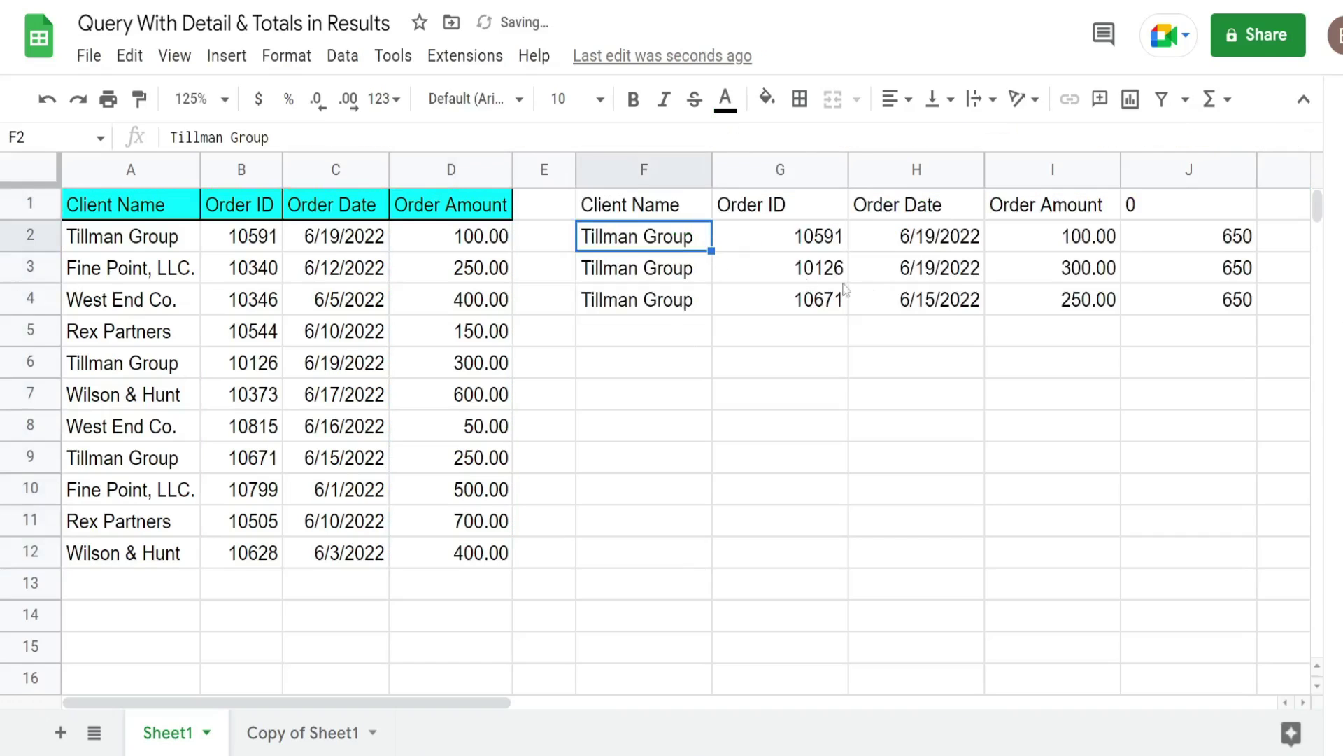
- Check that Tillman Group's order amounts in I2:I4 sum to 650, and inspect J2 and J1
{"action": "left_click_drag", "start_coordinate": [1087, 241], "coordinate": [1086, 309]}
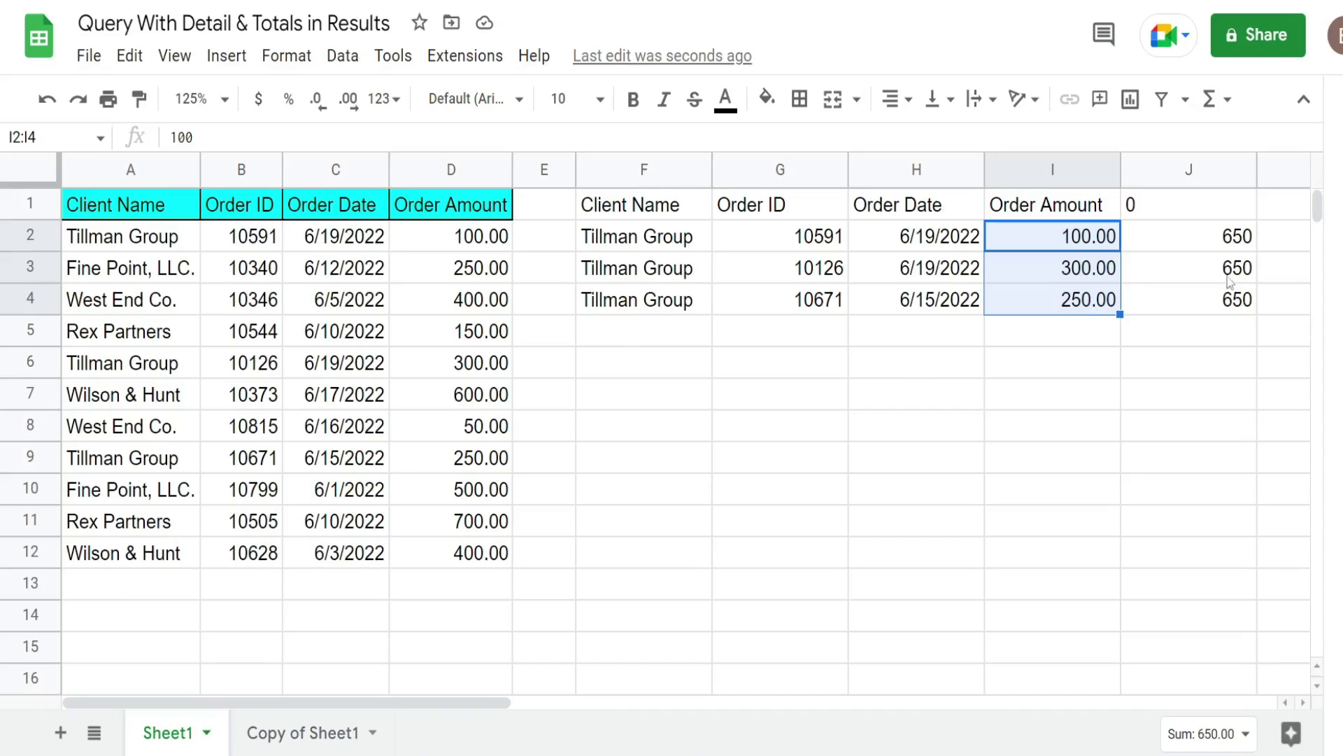
{"action": "left_click", "coordinate": [1203, 236]}
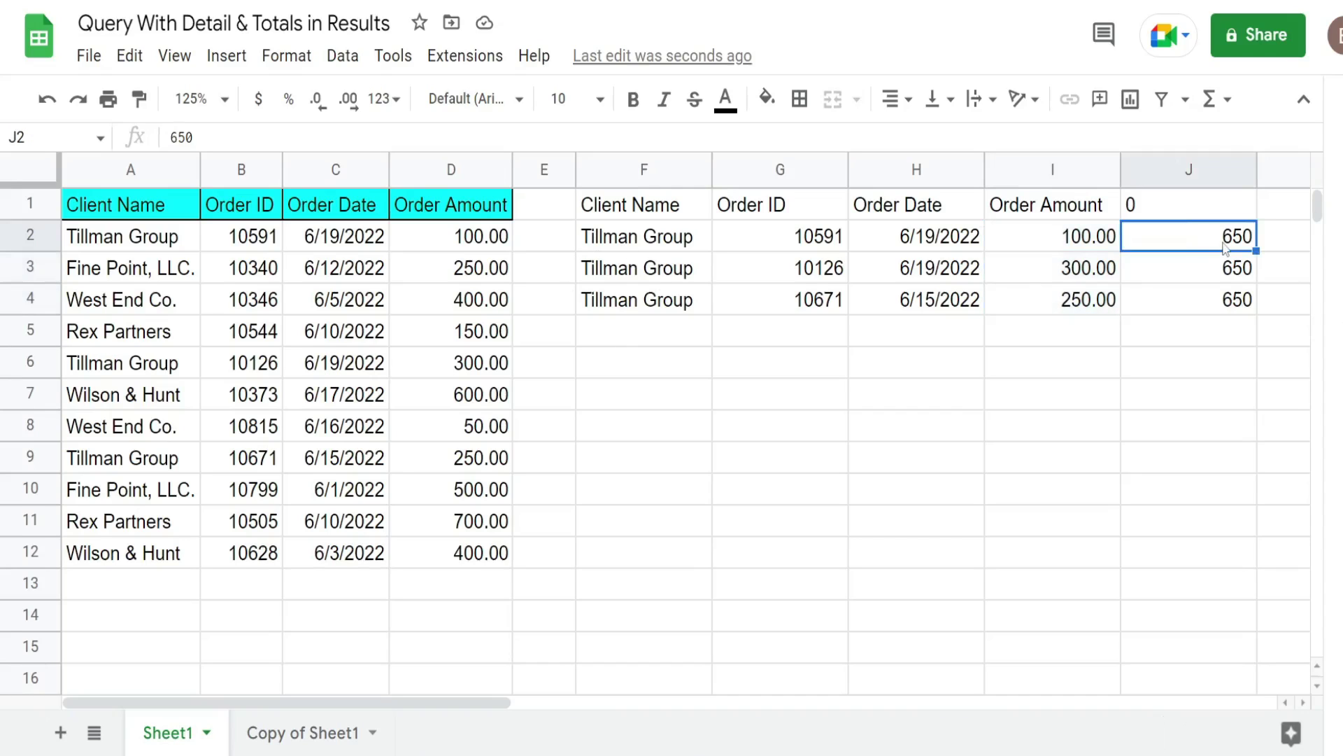
{"action": "left_click_drag", "start_coordinate": [1099, 241], "coordinate": [1105, 311]}
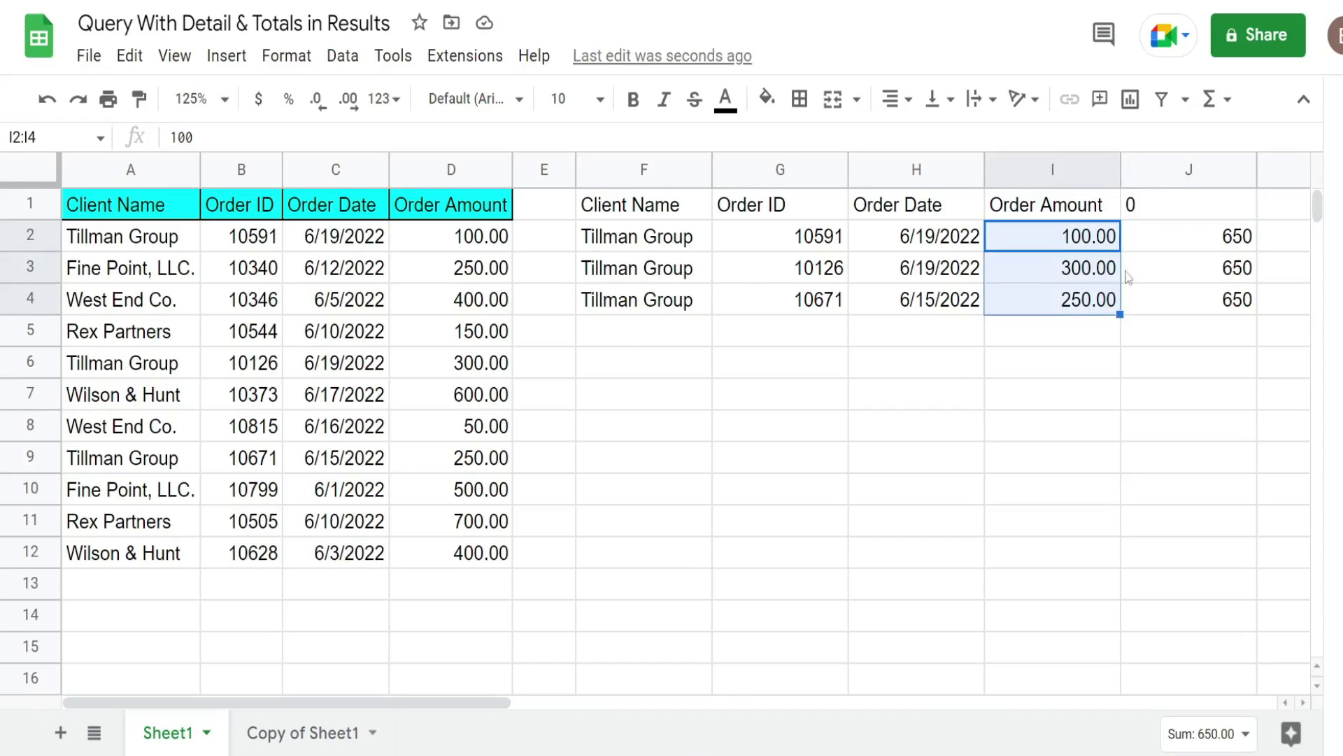
{"action": "left_click", "coordinate": [1151, 211]}
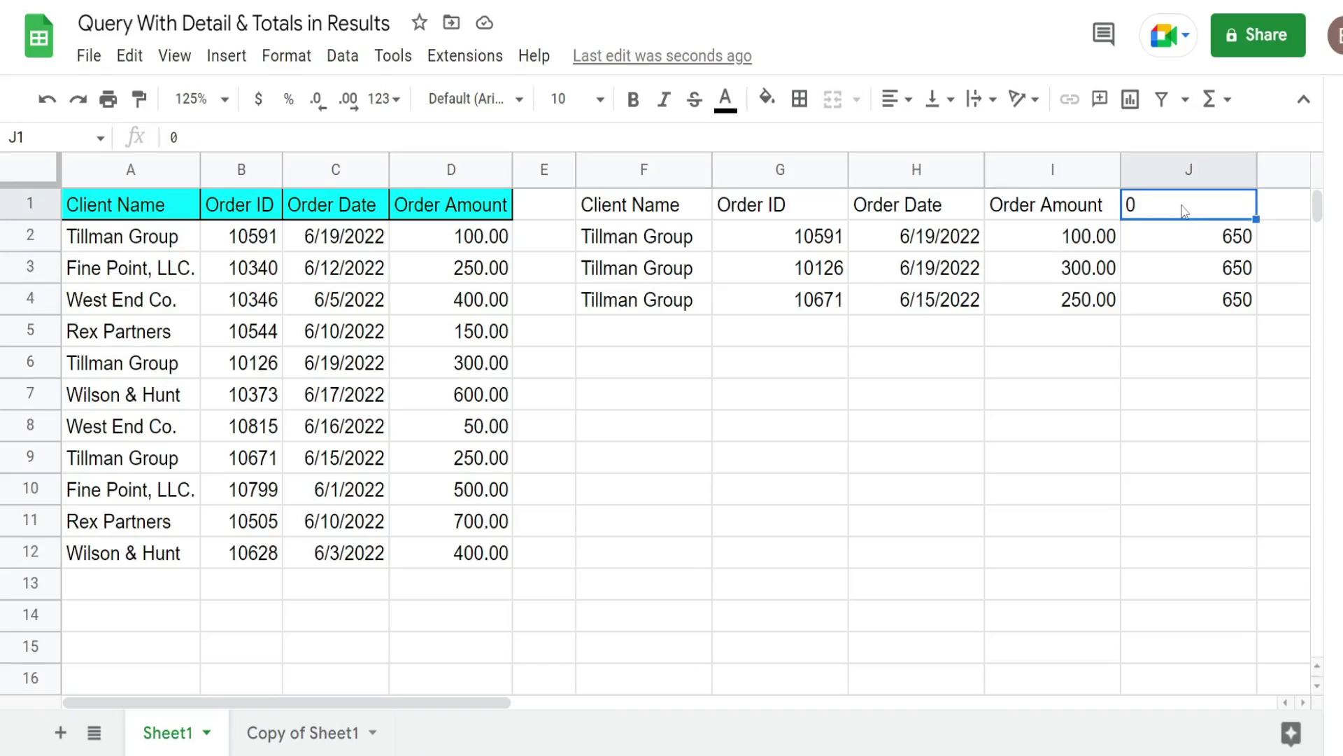
- Append label Col5 'Client Total' format Col5 '#,##0.00' to the F1 query string
{"action": "left_click", "coordinate": [679, 213]}
{"action": "double_click", "coordinate": [679, 214]}
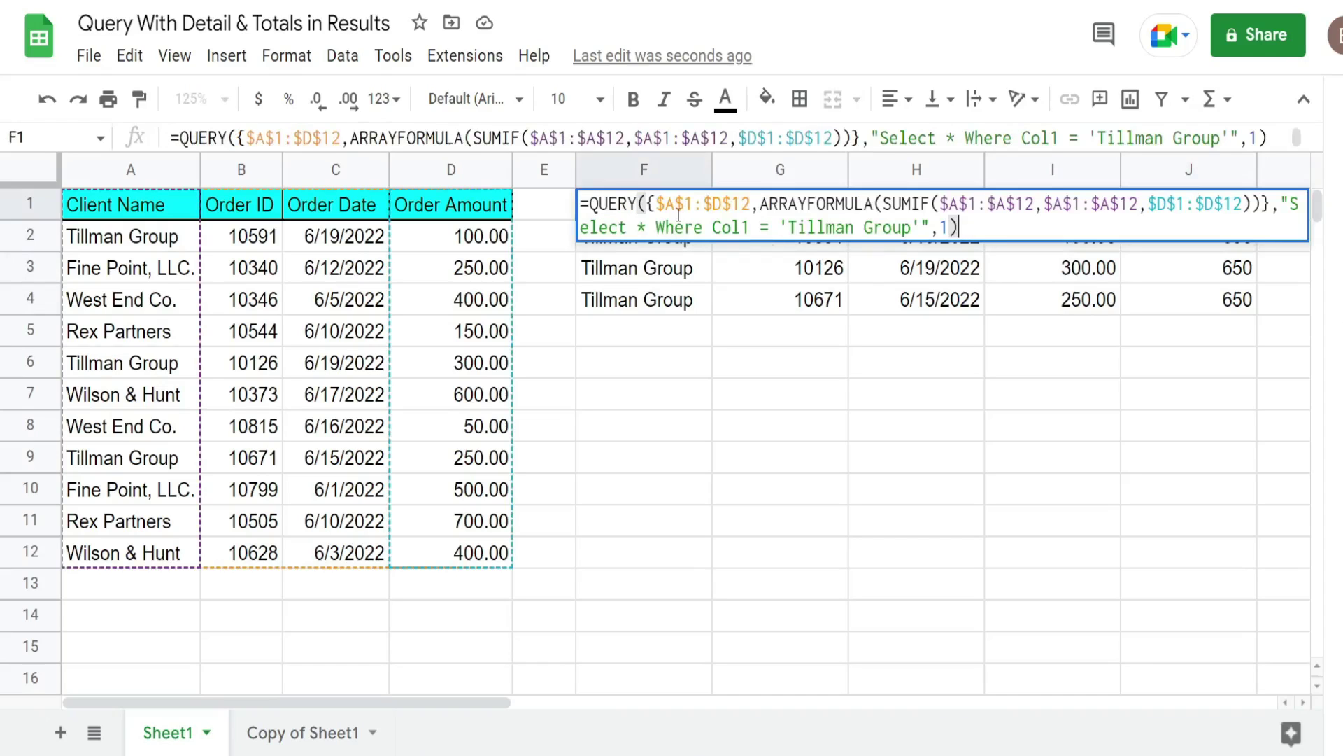
{"action": "key", "text": "Left"}
{"action": "key", "text": "Left"}
{"action": "key", "text": "Left"}
{"action": "key", "text": "Left"}
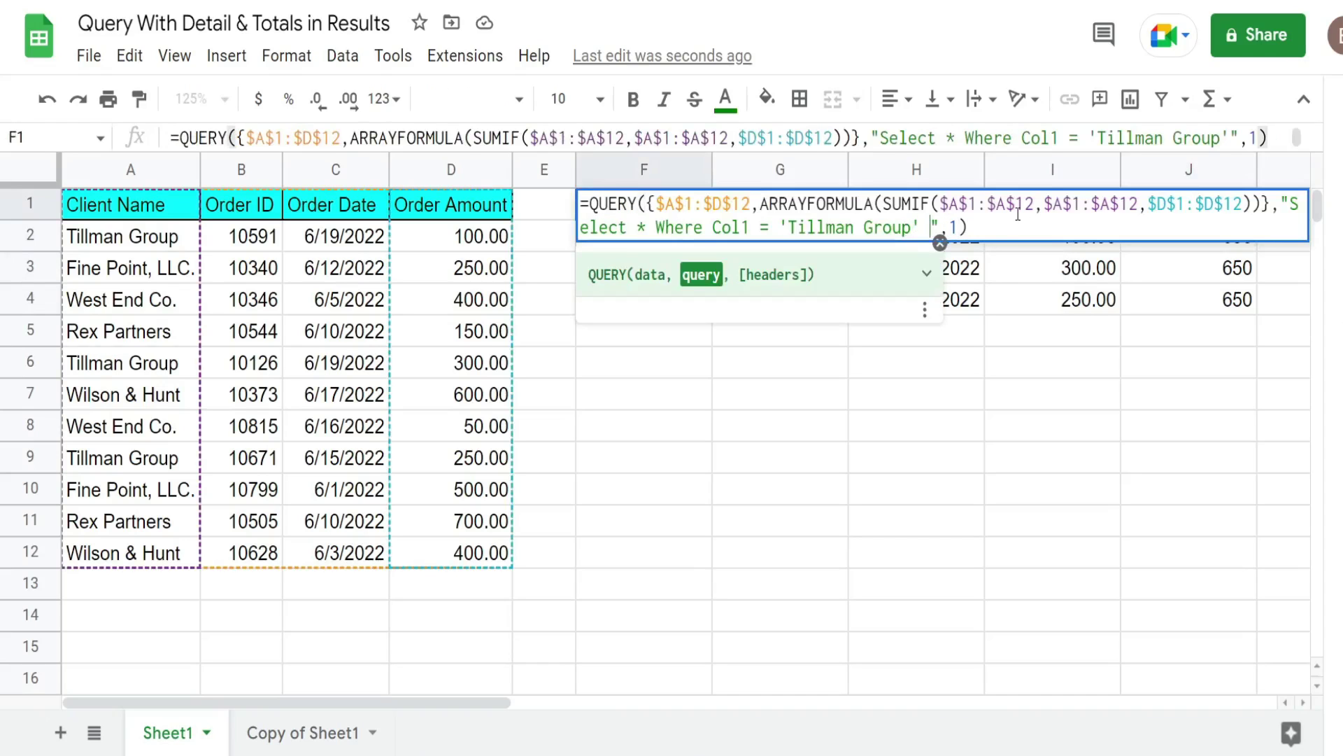
{"action": "type", "text": "label "}
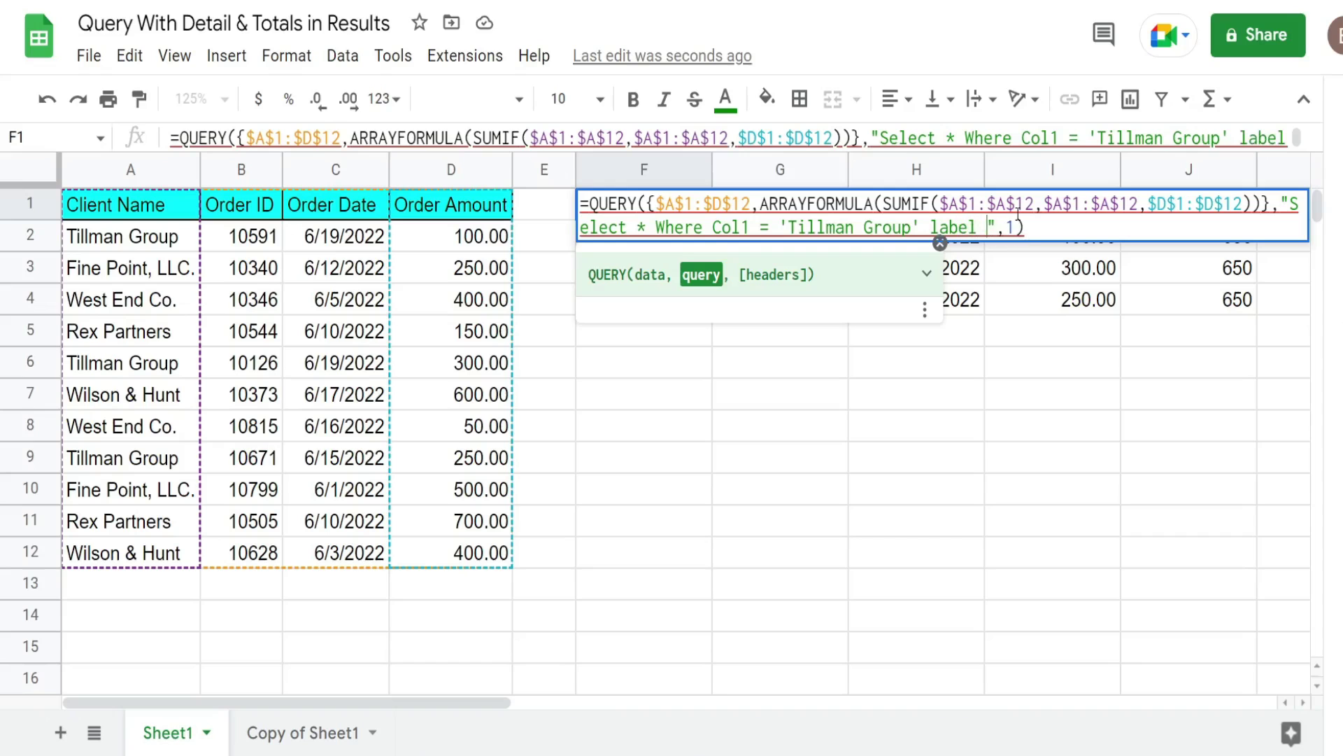
{"action": "type", "text": "Col5"}
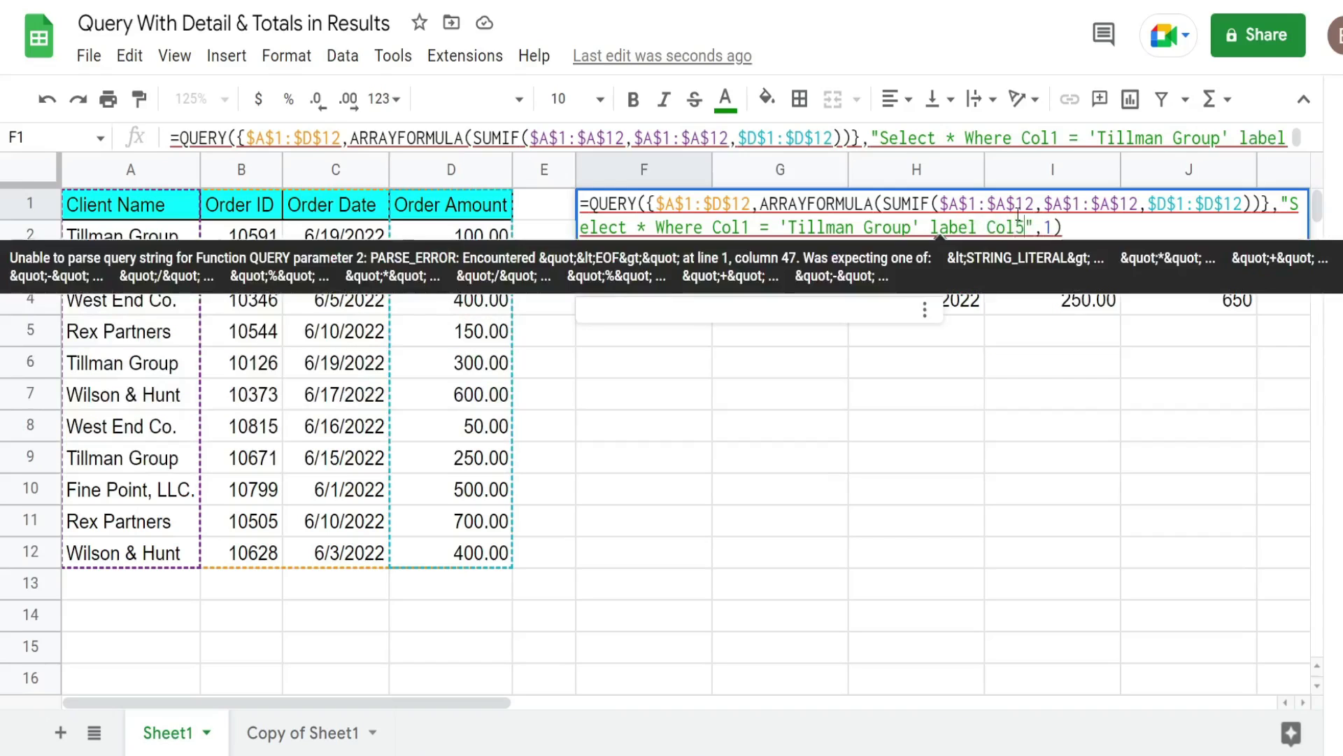
{"action": "type", "text": " ''"}
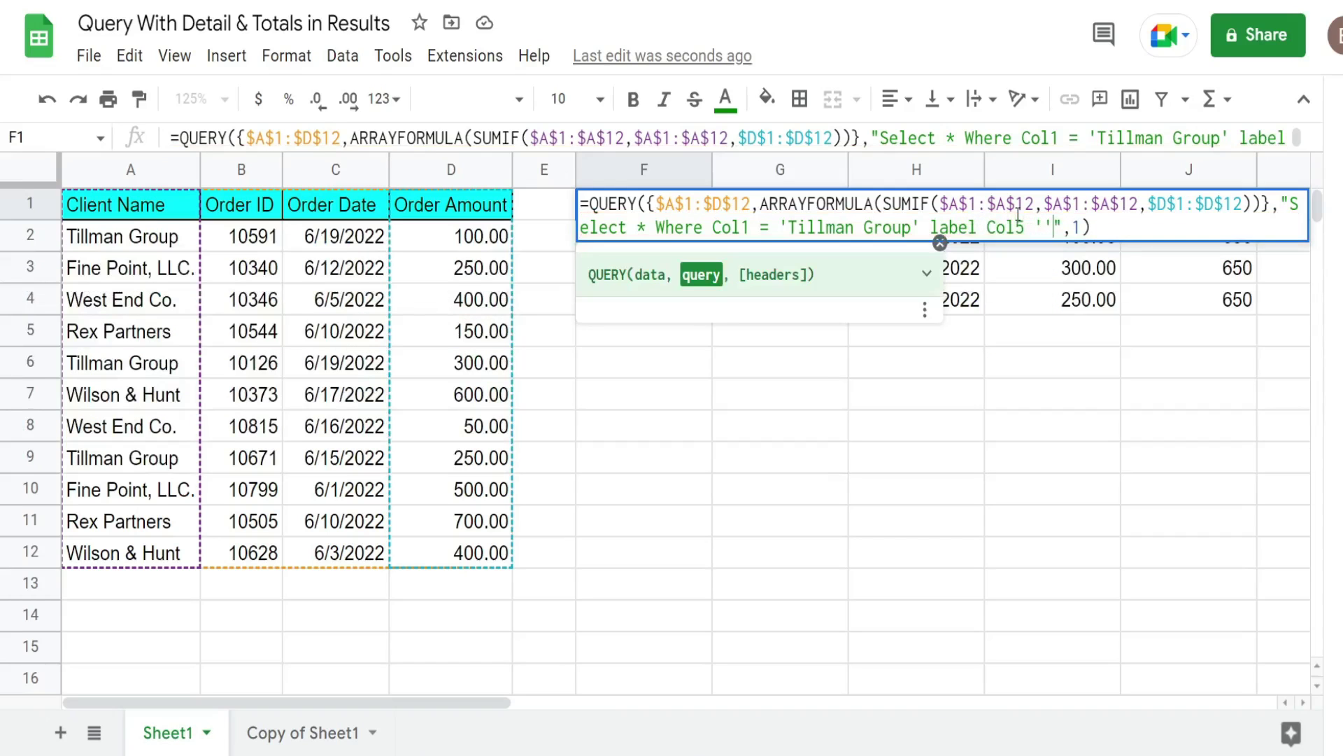
{"action": "key", "text": "Left"}
{"action": "type", "text": "Client Total"}
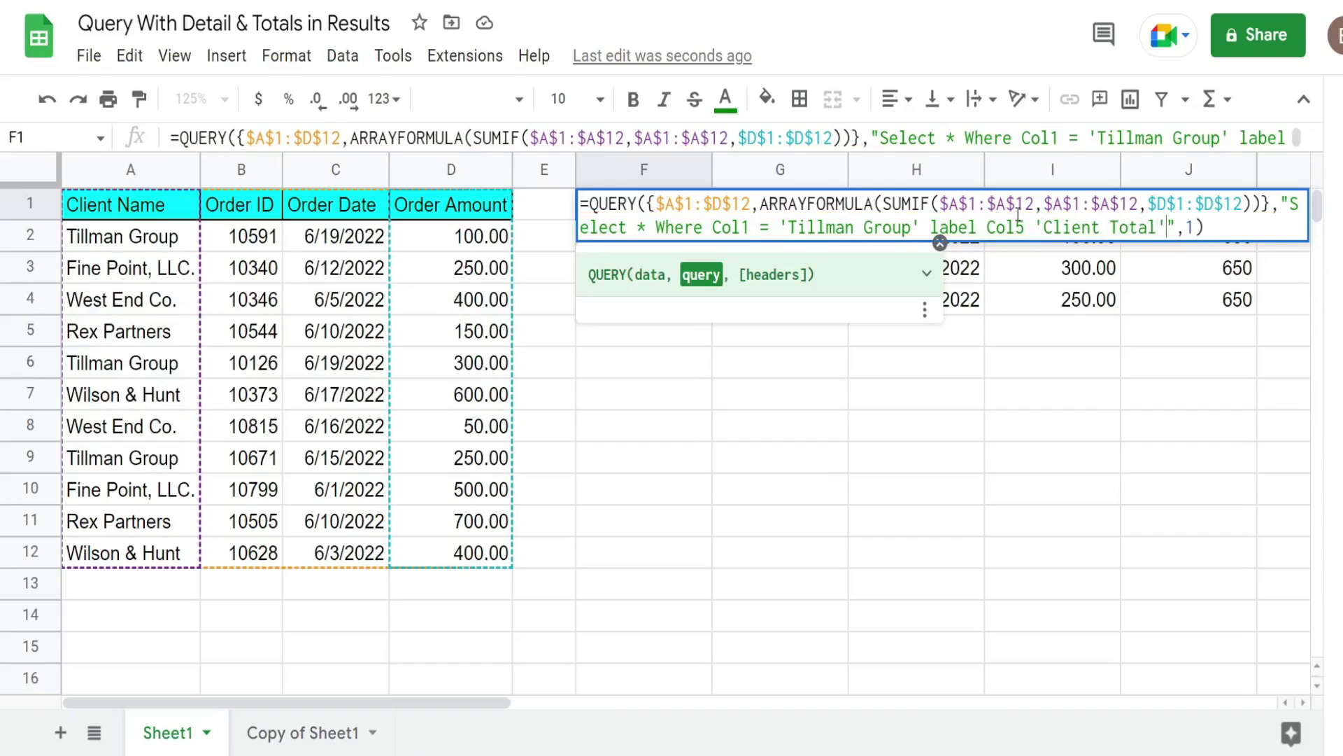
{"action": "type", "text": " Form"}
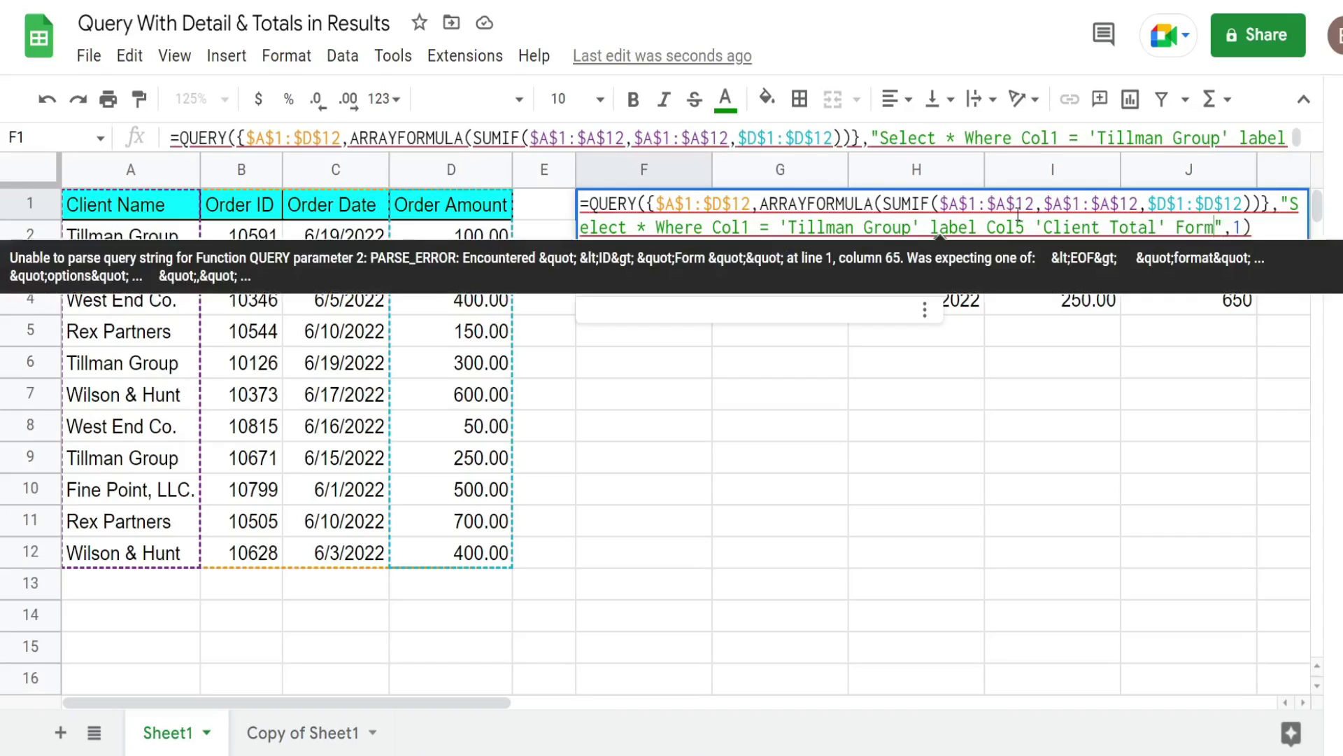
{"action": "type", "text": "at "}
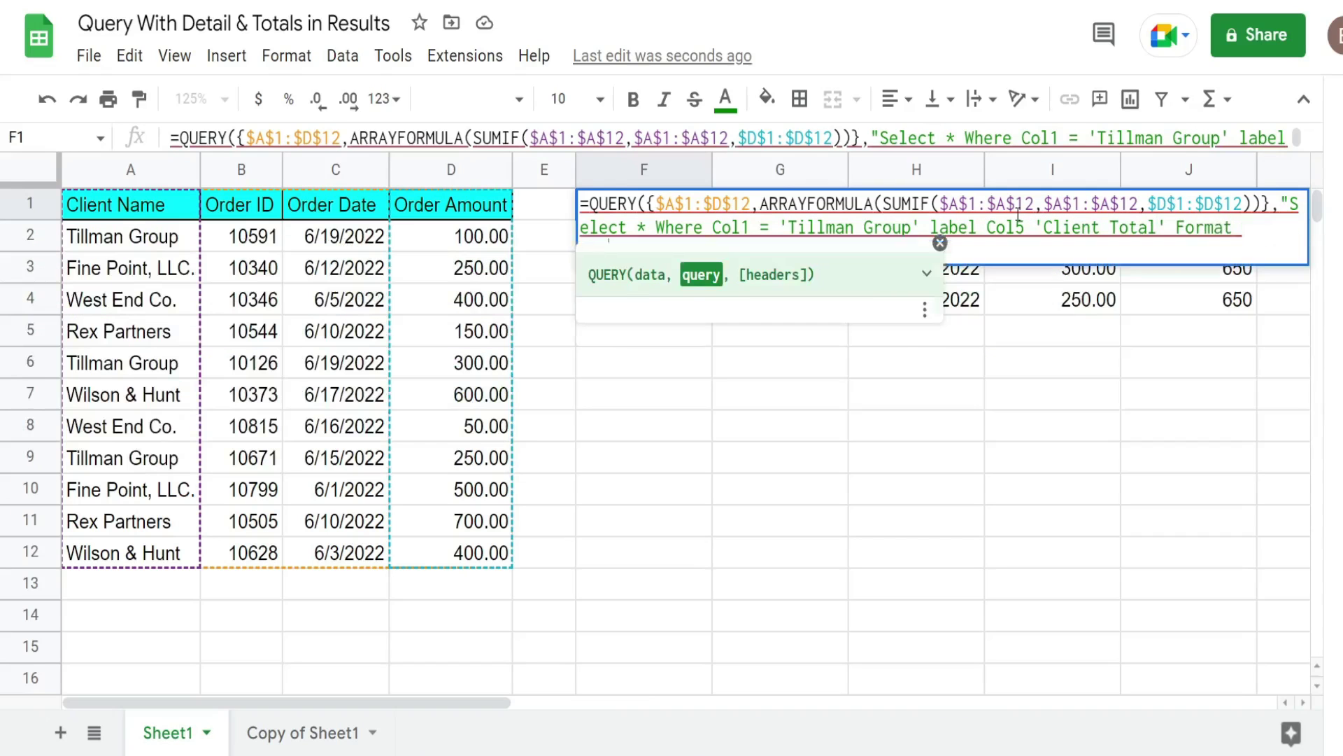
{"action": "type", "text": "Col5"}
{"action": "key", "text": "BackSpace"}
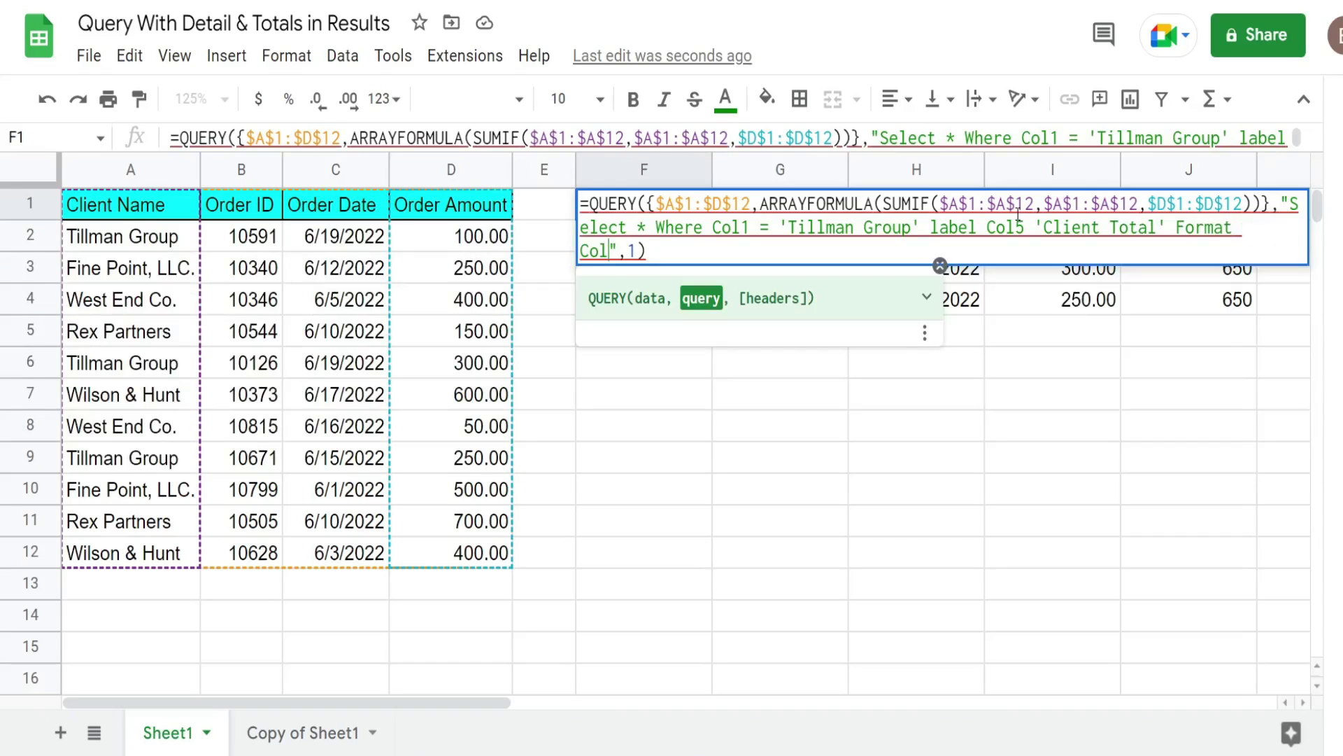
{"action": "type", "text": "5"}
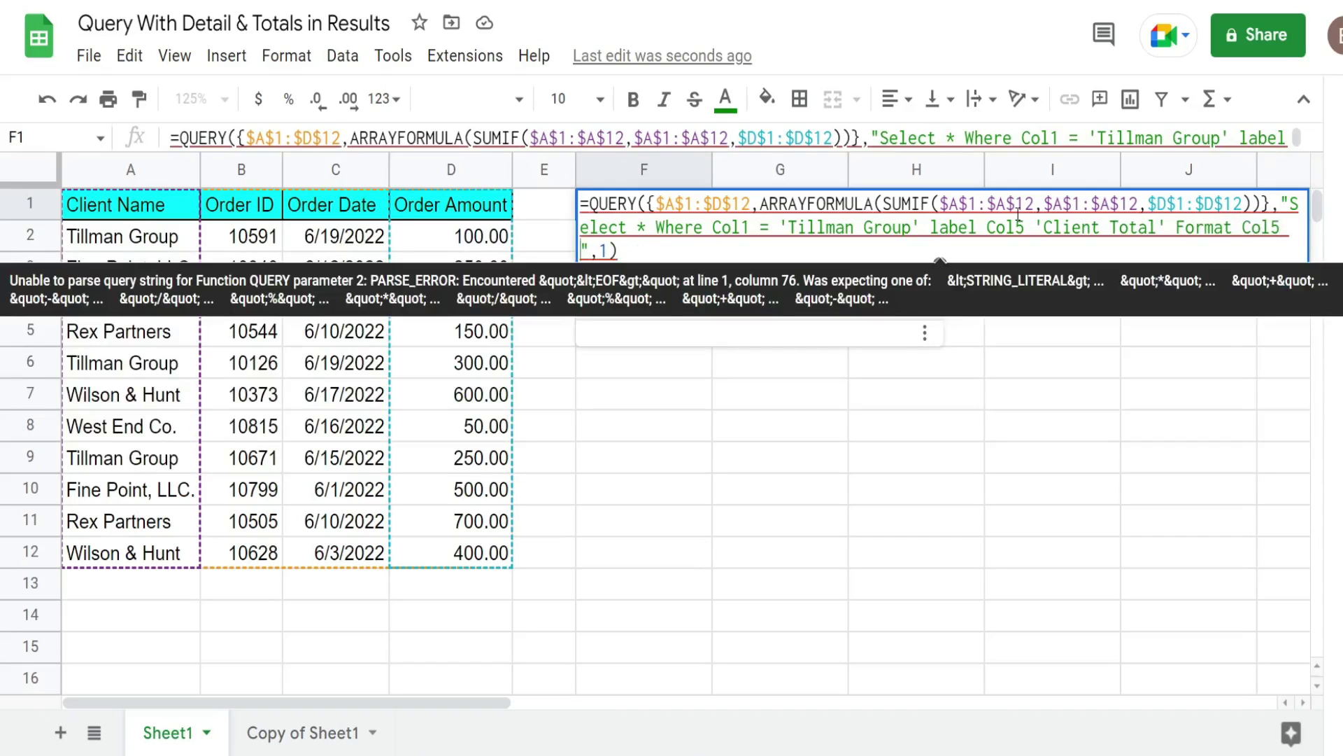
{"action": "type", "text": " ''"}
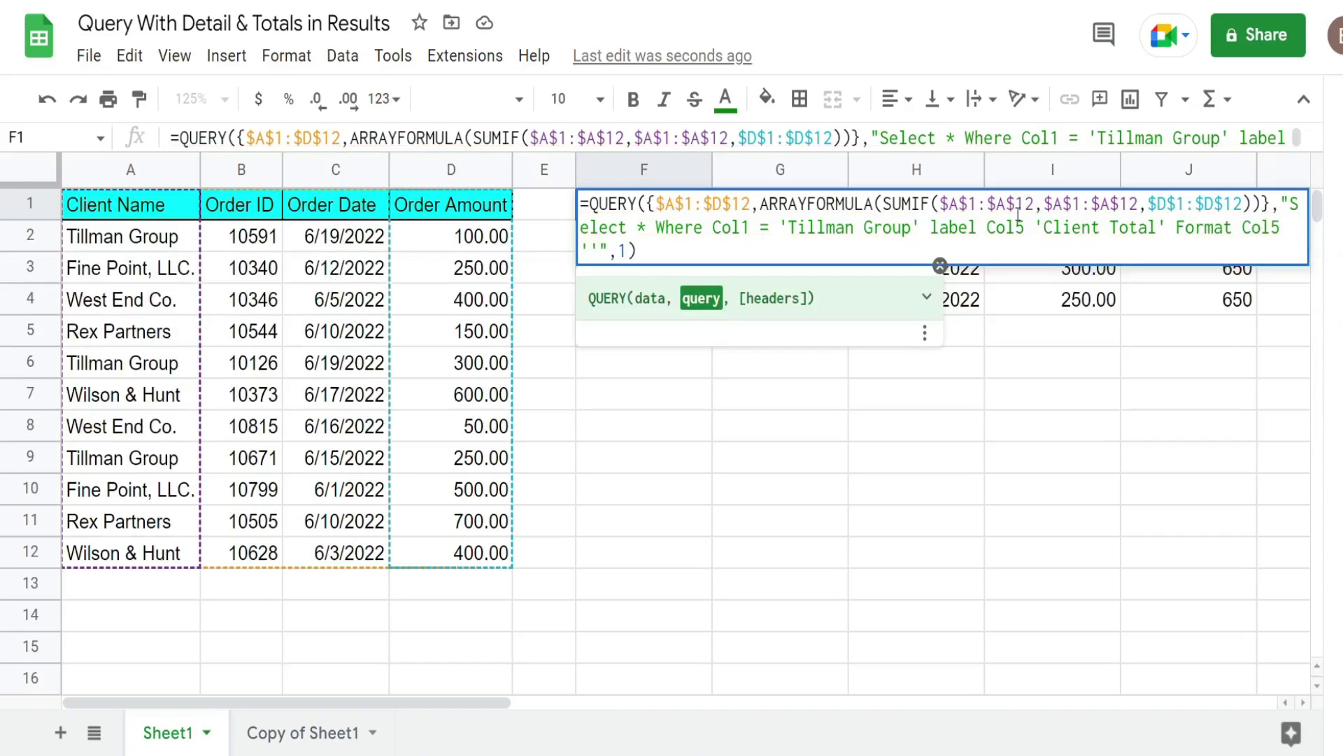
{"action": "key", "text": "Left"}
{"action": "type", "text": "#,##0.00"}
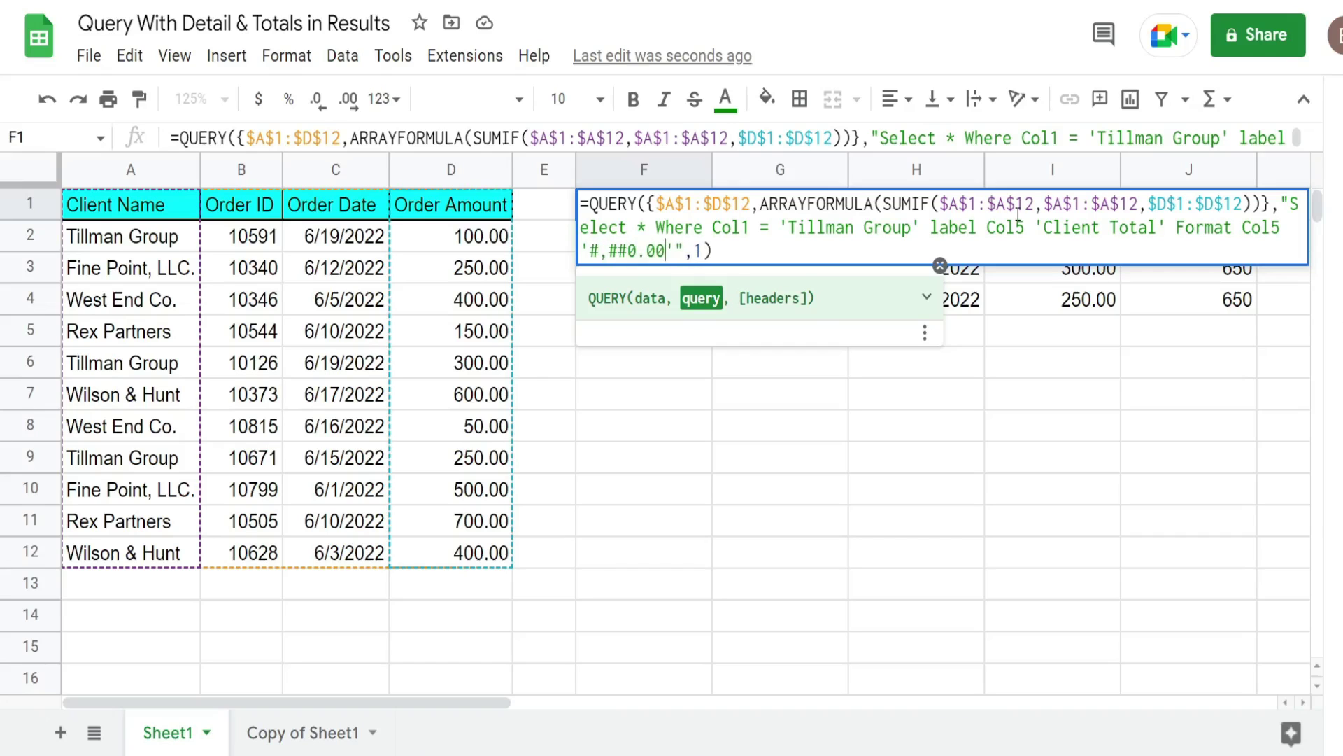
{"action": "key", "text": "Return"}
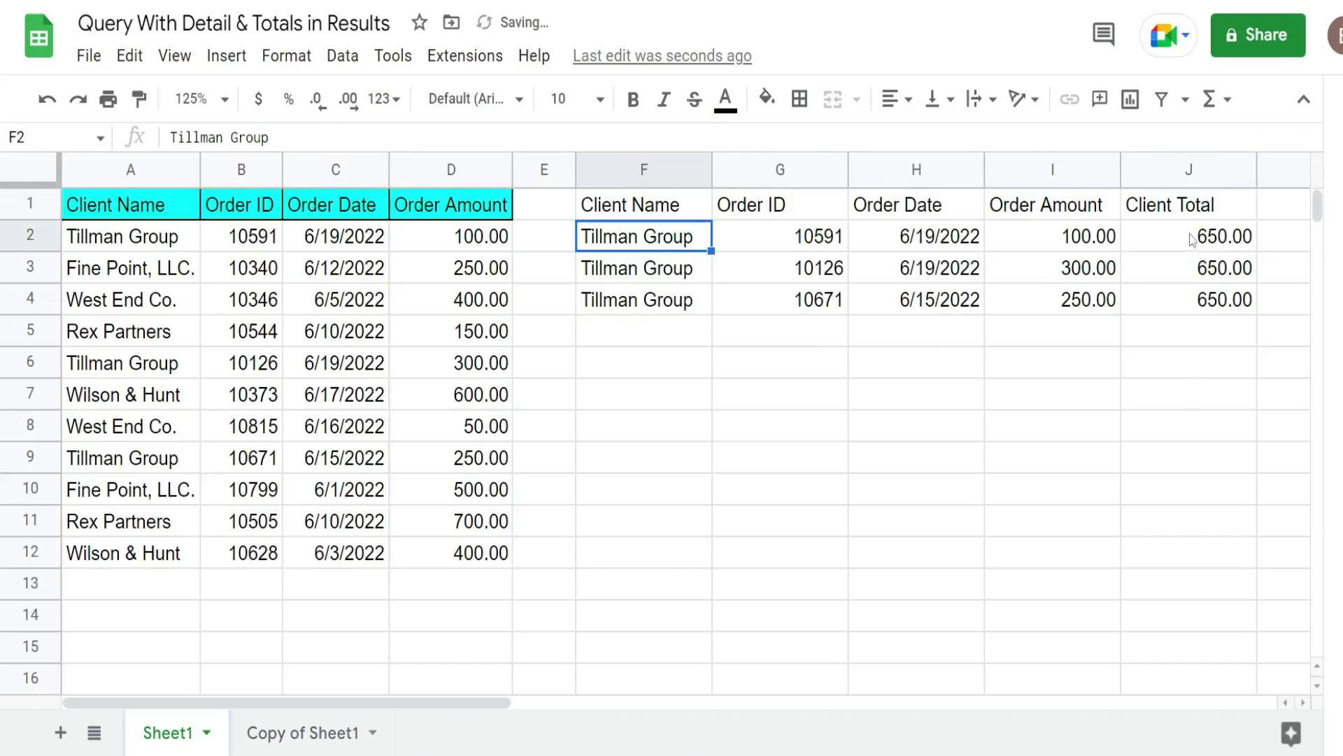
{"action": "double_click", "coordinate": [686, 200]}
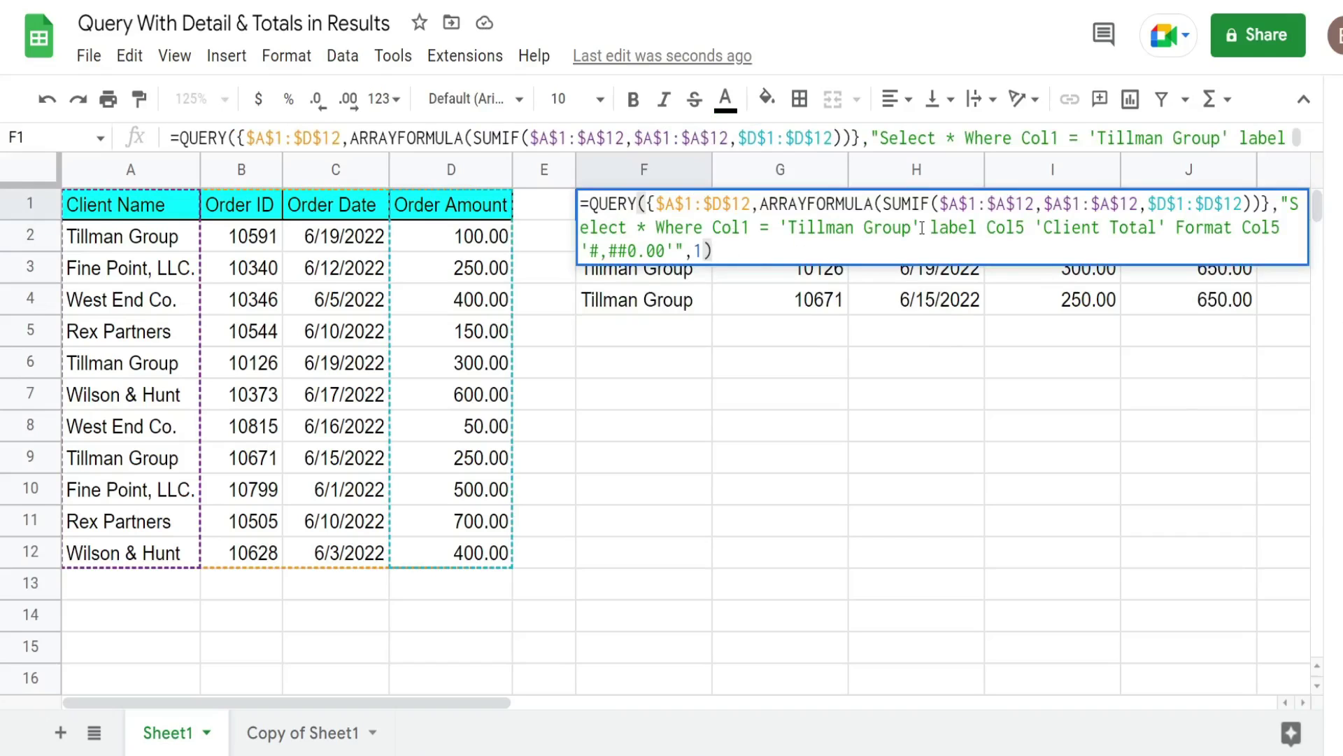
- Replace the Where Col1 = 'Tillman Group' filter with Order by Col1
{"action": "left_click_drag", "start_coordinate": [920, 228], "coordinate": [658, 231]}
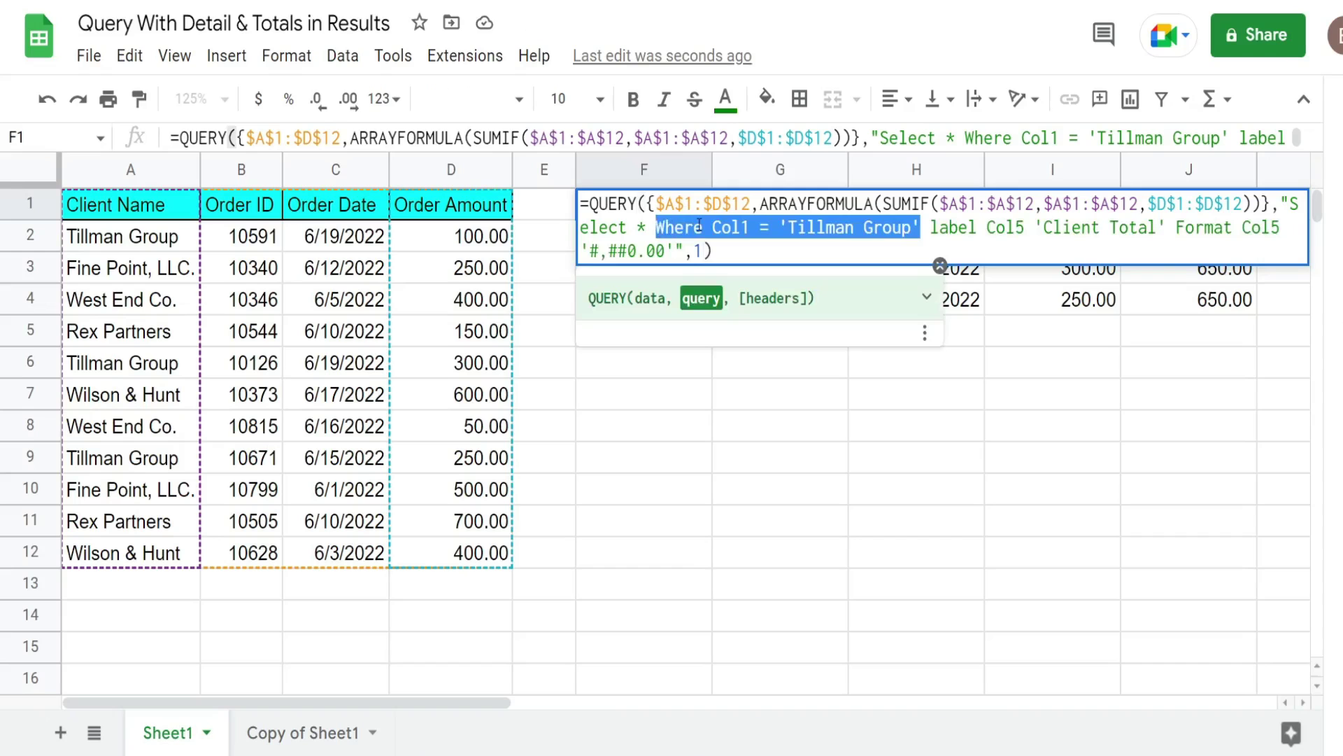
{"action": "type", "text": "or"}
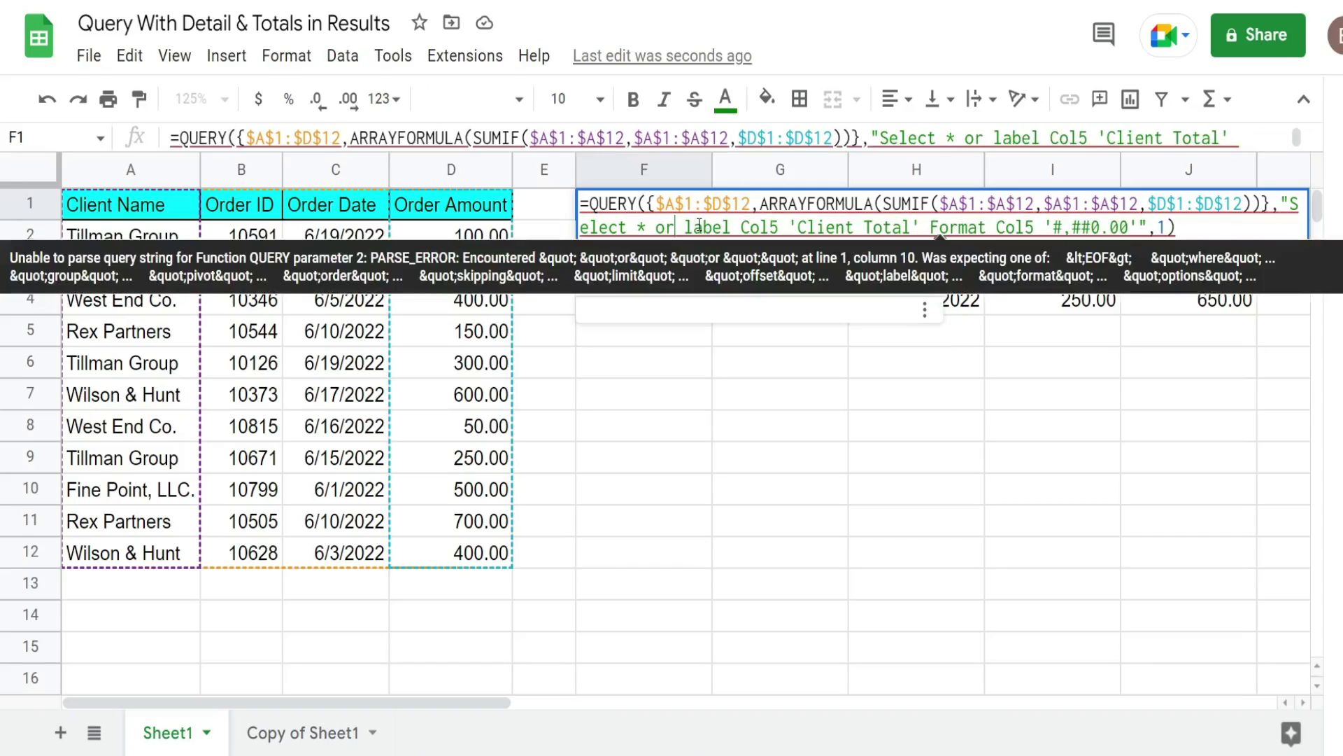
{"action": "key", "text": "BackSpace"}
{"action": "key", "text": "BackSpace"}
{"action": "type", "text": "Order"}
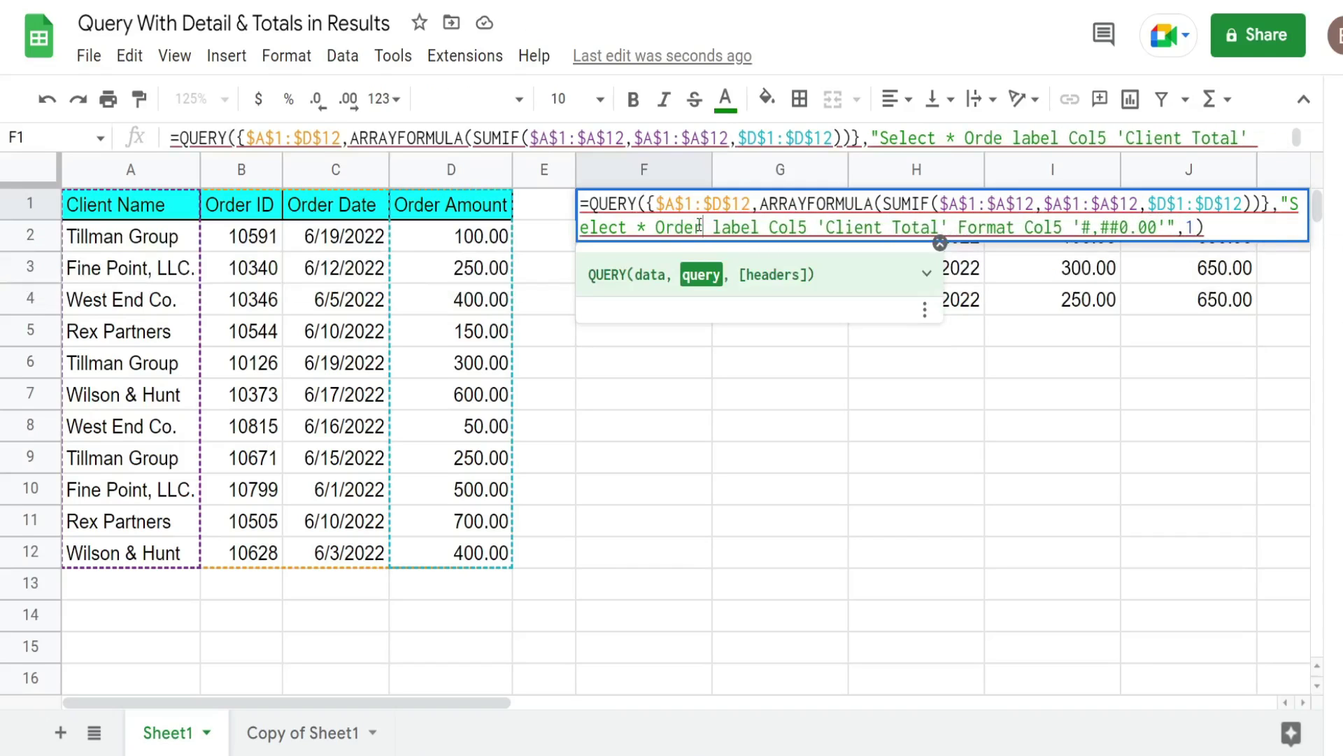
{"action": "type", "text": " by Co"}
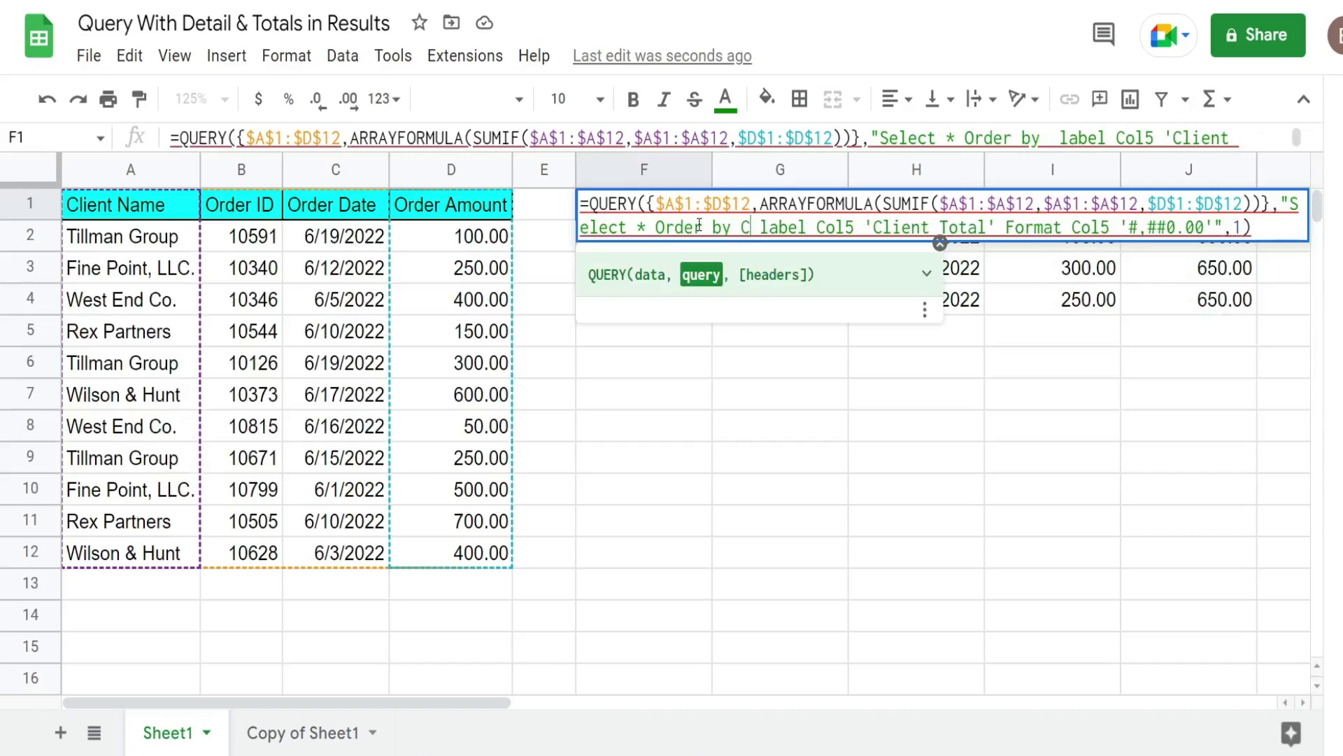
{"action": "type", "text": "l1"}
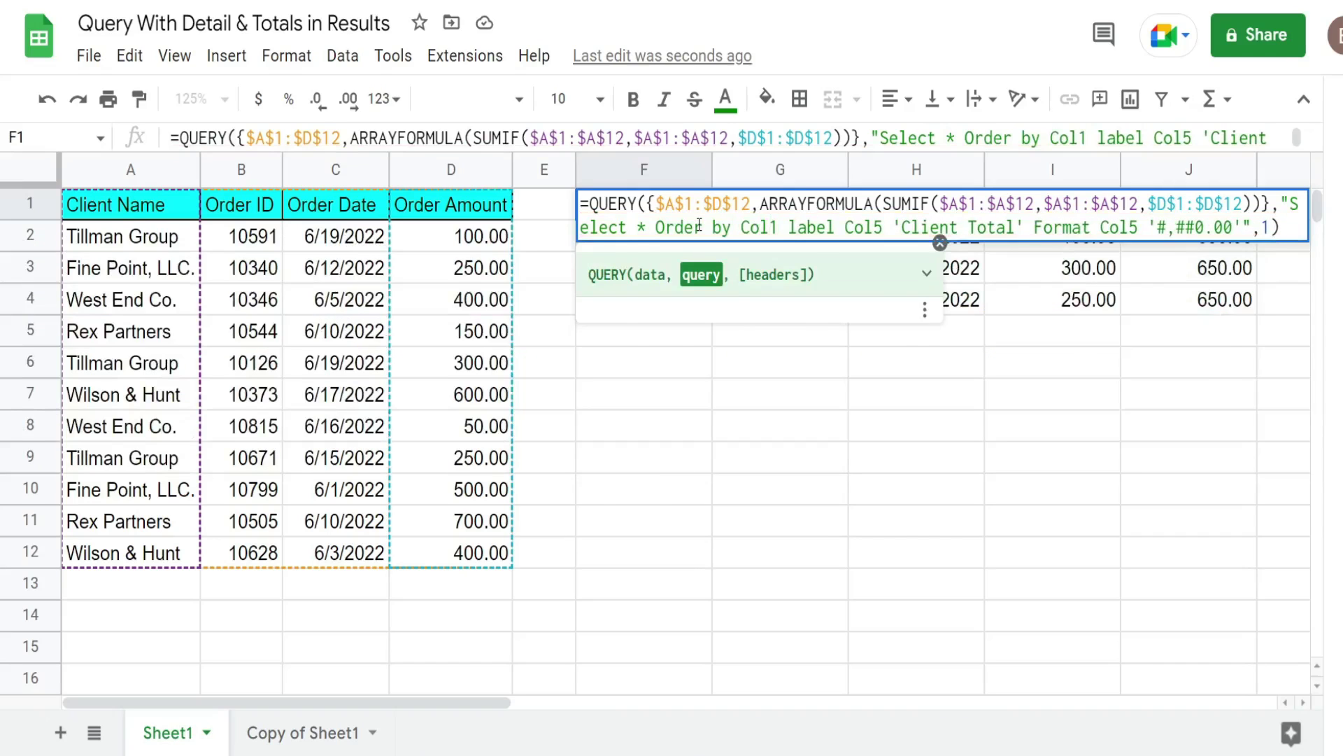
{"action": "key", "text": "Return"}
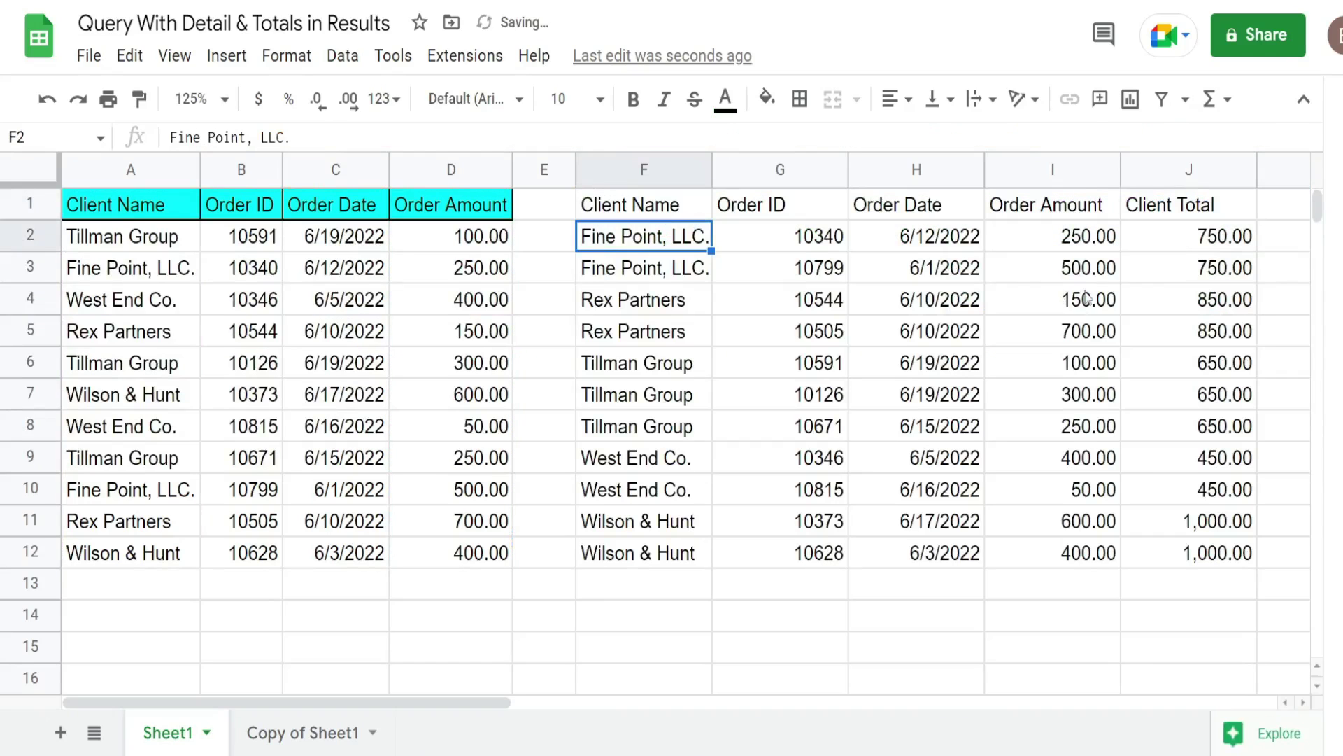
{"action": "left_click_drag", "start_coordinate": [1083, 248], "coordinate": [1078, 271]}
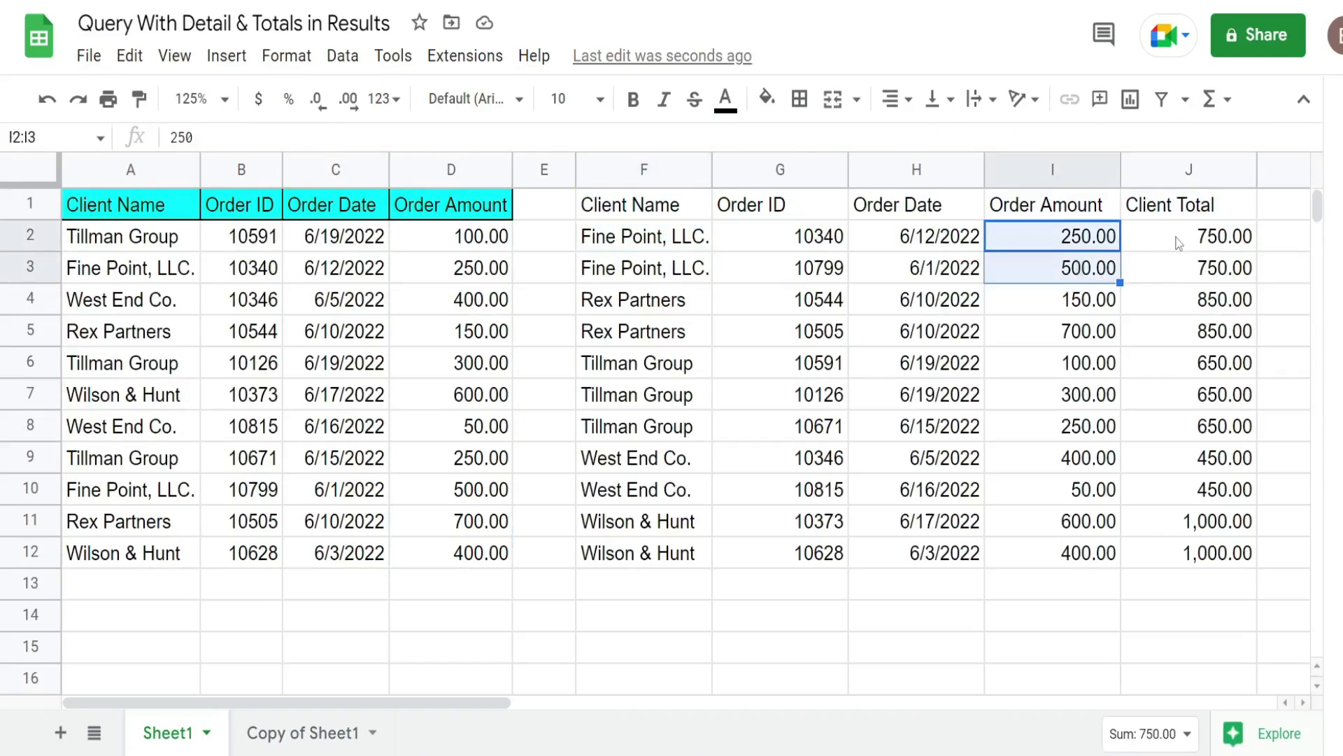
{"action": "left_click", "coordinate": [1205, 246]}
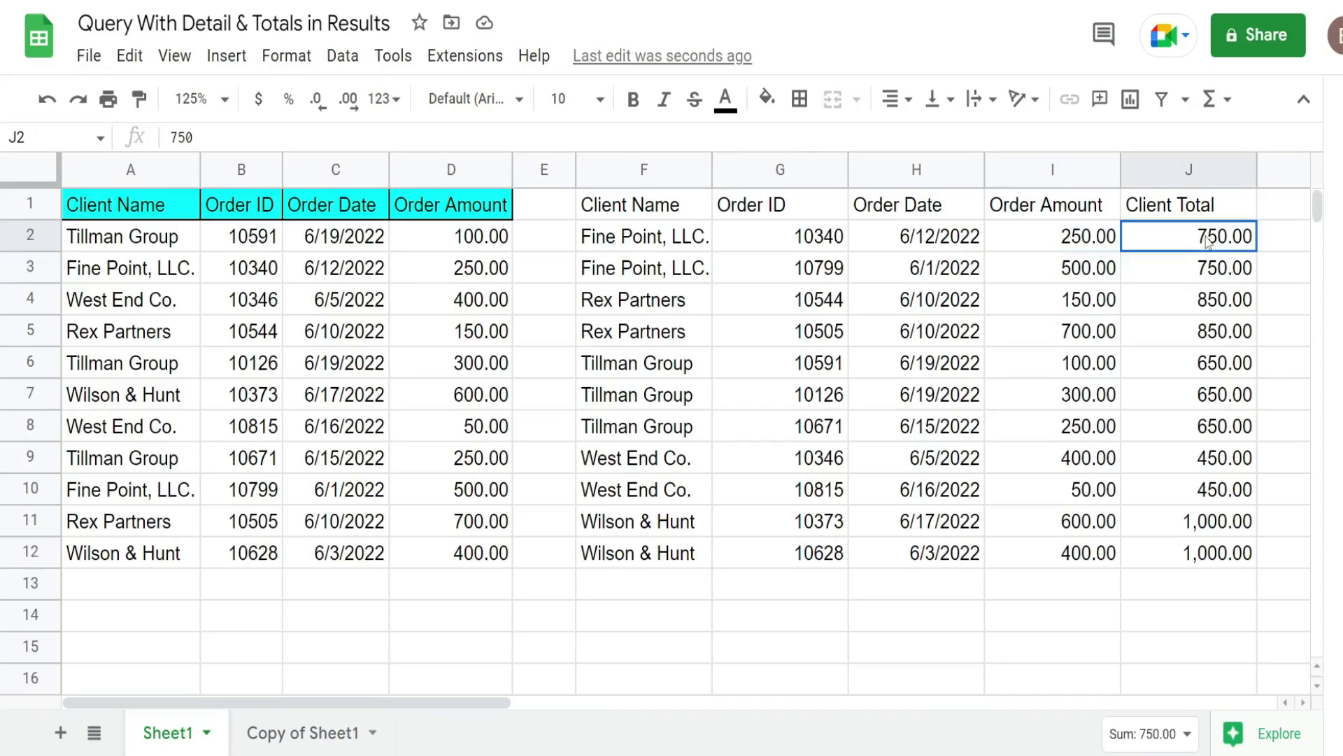
{"action": "left_click_drag", "start_coordinate": [1205, 256], "coordinate": [1207, 266]}
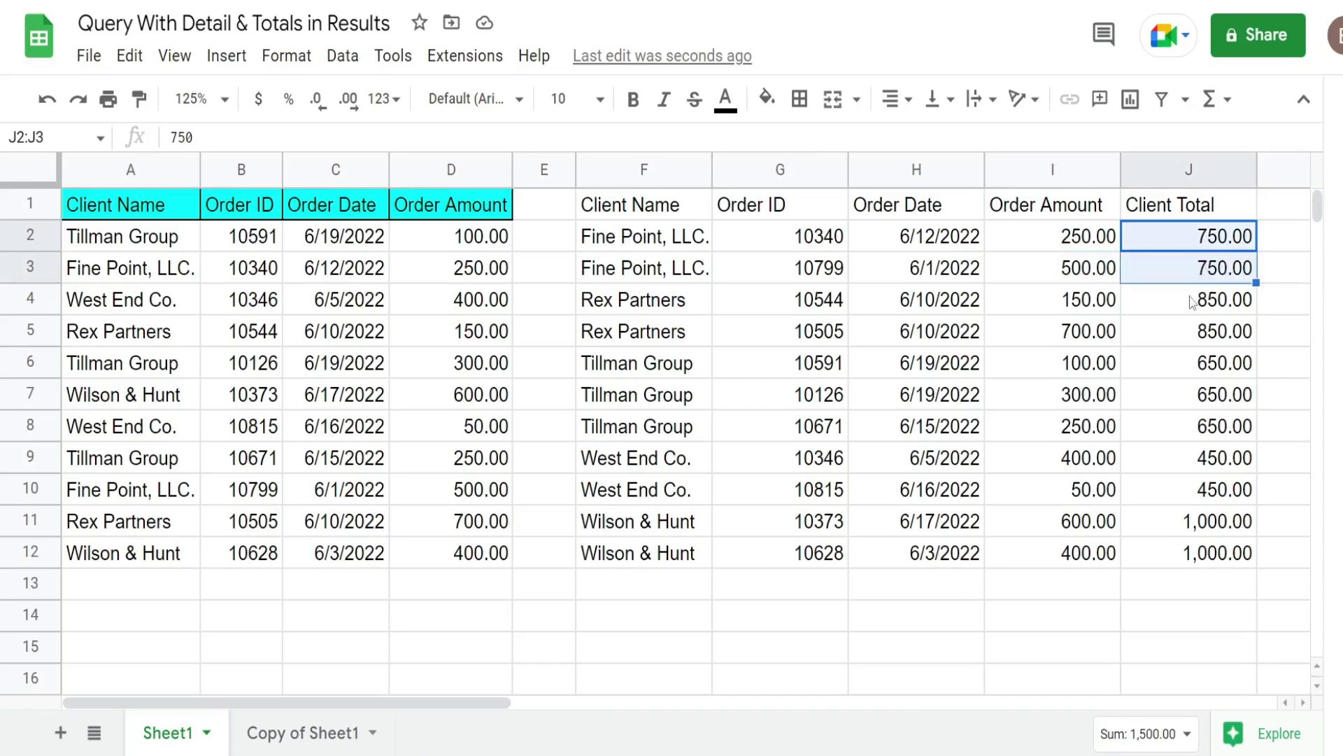
{"action": "left_click_drag", "start_coordinate": [1106, 304], "coordinate": [1108, 425]}
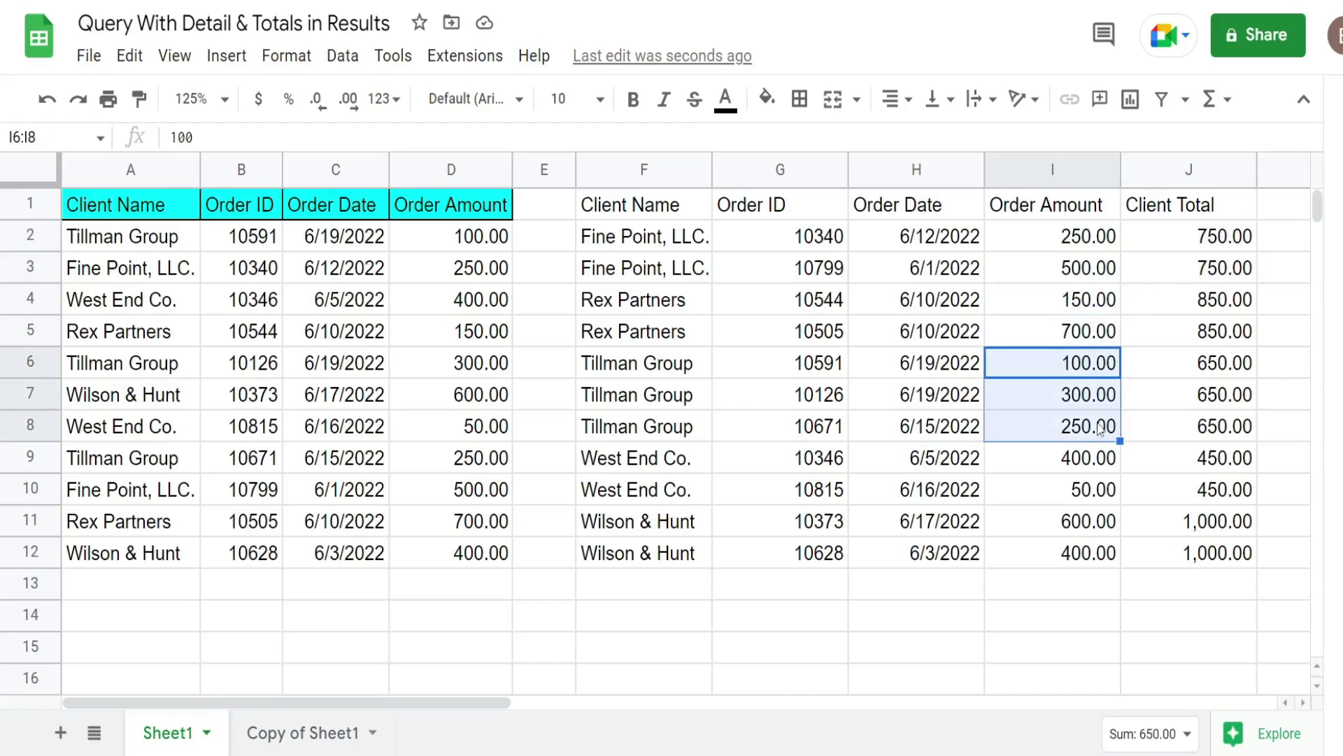